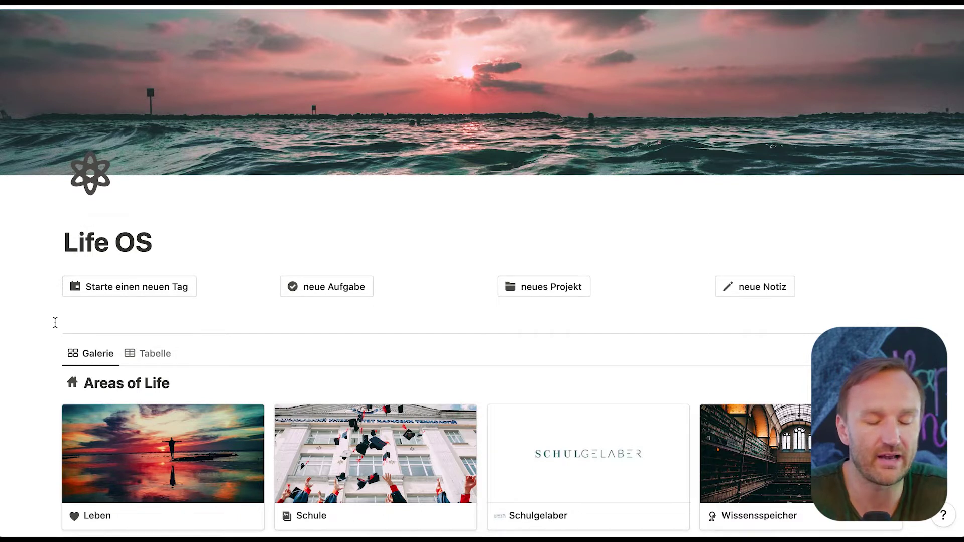
Look over the Life OS dashboard's quick-action buttons and the Areas of Life gallery.
{"action": "scroll", "coordinate": [54, 327], "scroll_direction": "down", "scroll_amount": 1}
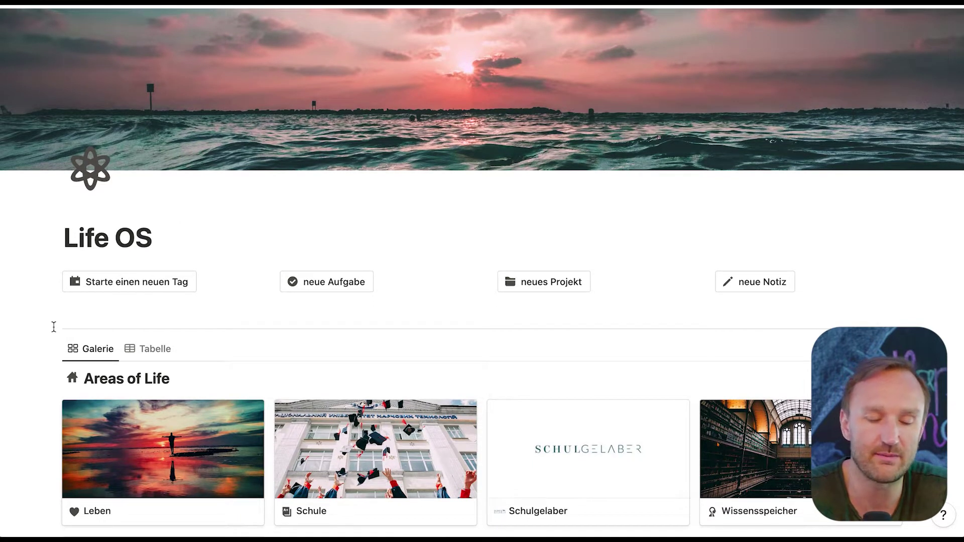
{"action": "scroll", "coordinate": [57, 326], "scroll_direction": "down", "scroll_amount": 1}
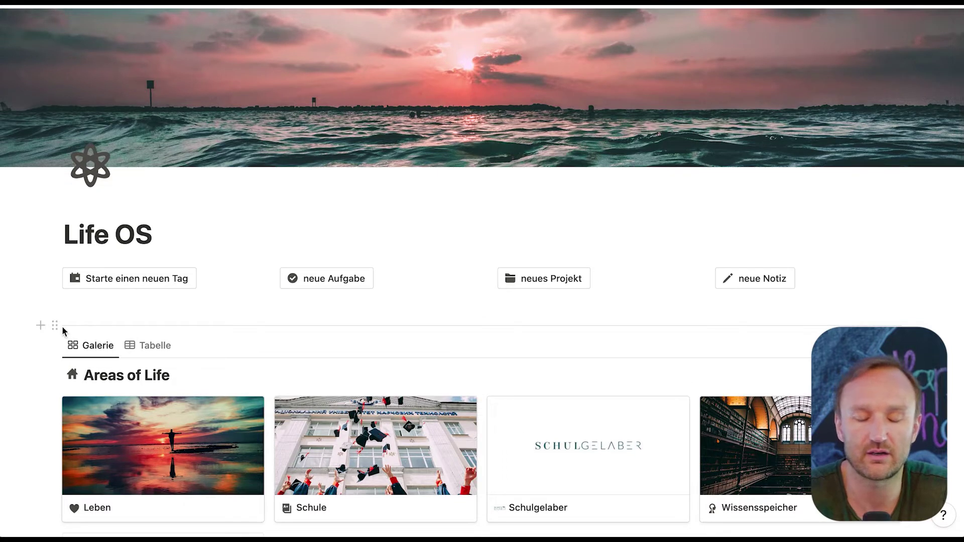
{"action": "scroll", "coordinate": [61, 327], "scroll_direction": "down", "scroll_amount": 3}
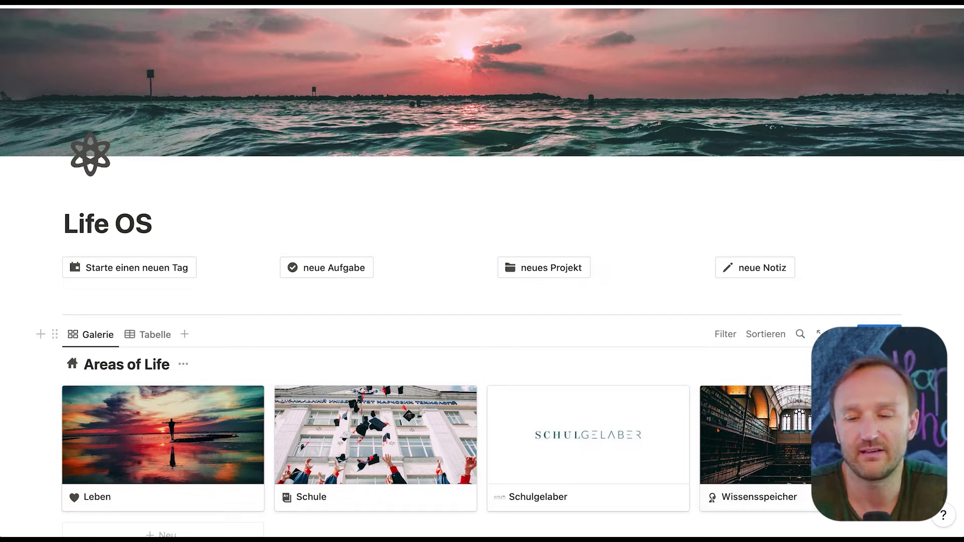
{"action": "scroll", "coordinate": [759, 472], "scroll_direction": "down", "scroll_amount": 1}
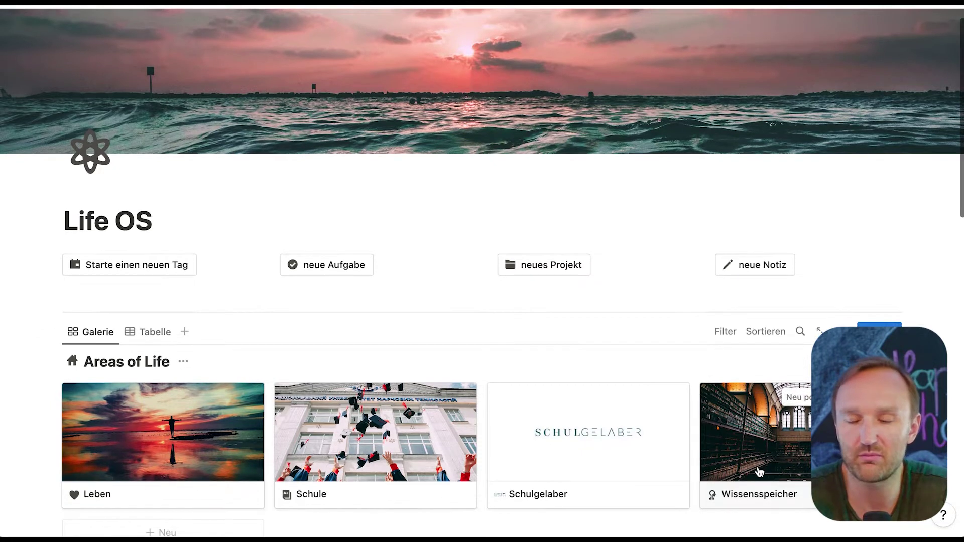
{"action": "scroll", "coordinate": [768, 452], "scroll_direction": "down", "scroll_amount": 3}
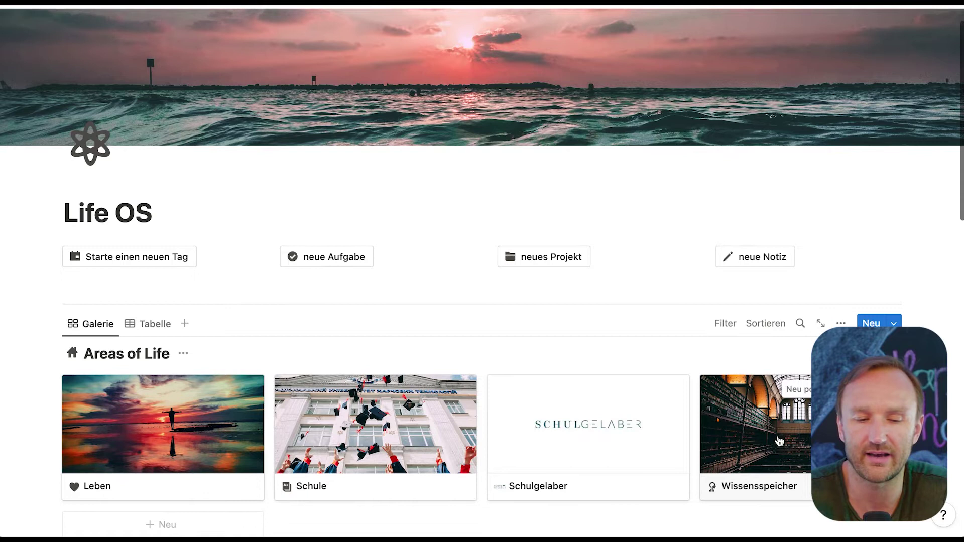
{"action": "scroll", "coordinate": [188, 438], "scroll_direction": "down", "scroll_amount": 2}
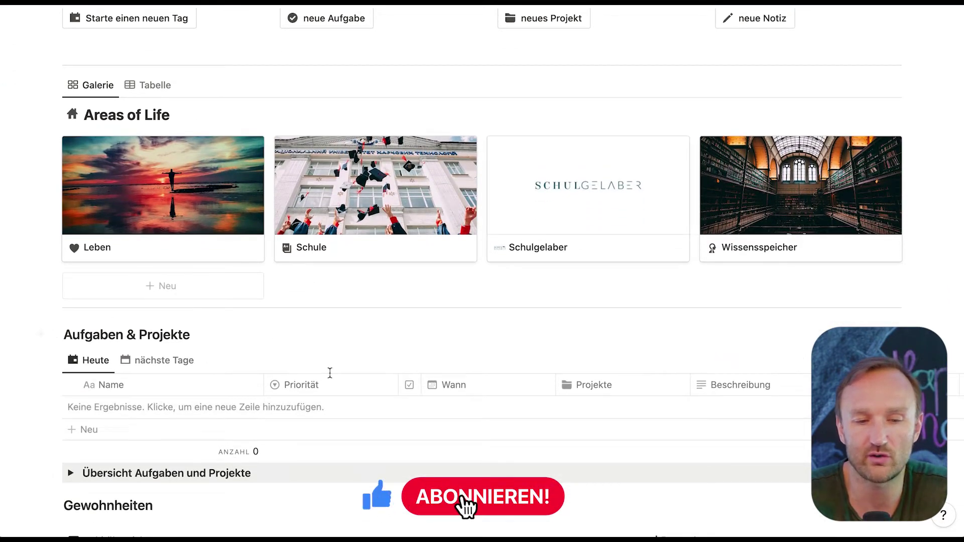
{"action": "scroll", "coordinate": [195, 365], "scroll_direction": "down", "scroll_amount": 1}
{"action": "scroll", "coordinate": [195, 365], "scroll_direction": "down", "scroll_amount": 1}
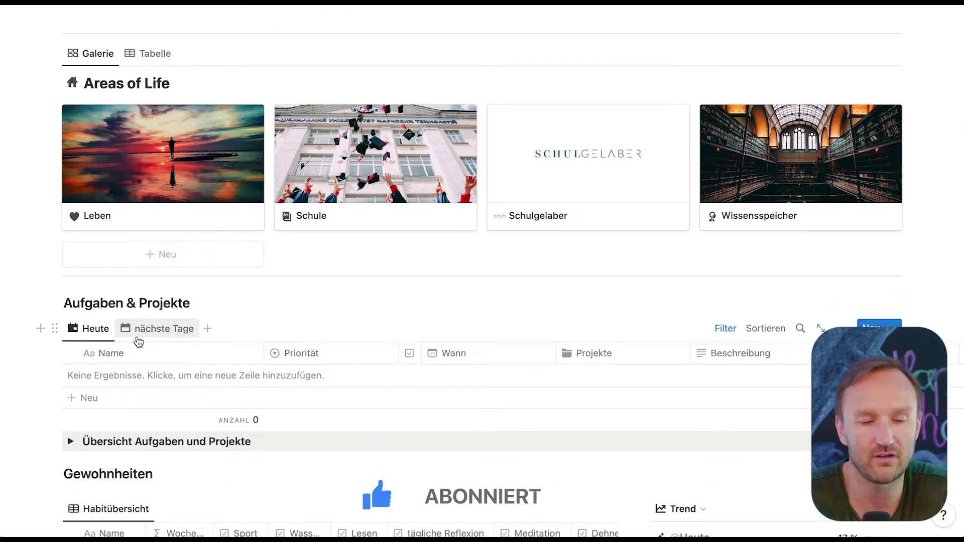
Examine the Aufgaben & Projekte table and the Gewohnheiten section with its Habitübersicht and Trend views.
{"action": "scroll", "coordinate": [171, 326], "scroll_direction": "down", "scroll_amount": 5}
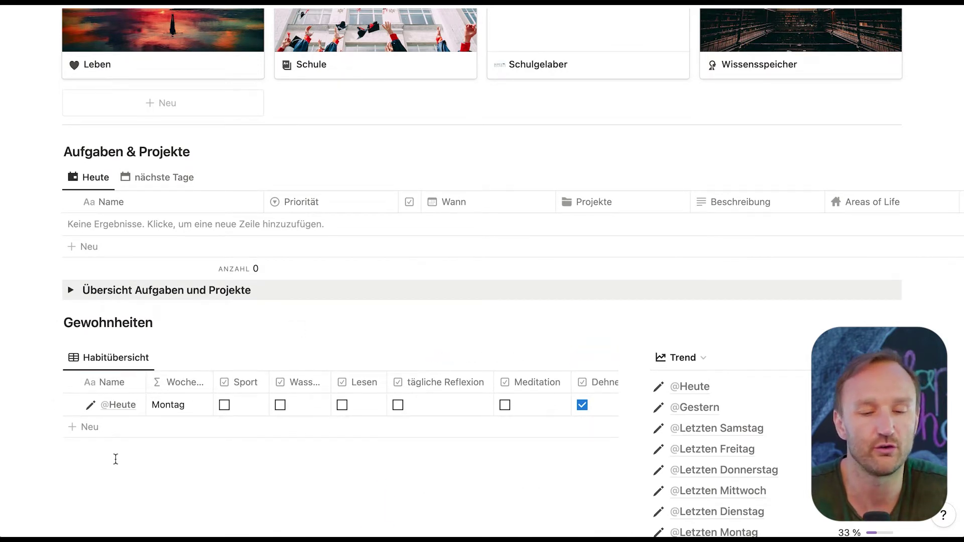
{"action": "scroll", "coordinate": [116, 459], "scroll_direction": "down", "scroll_amount": 1}
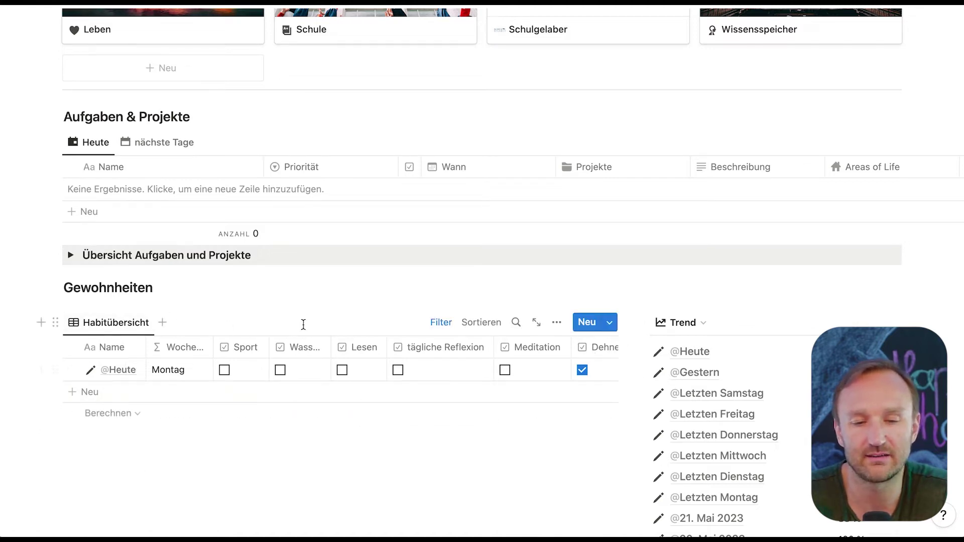
{"action": "scroll", "coordinate": [572, 391], "scroll_direction": "down", "scroll_amount": 5}
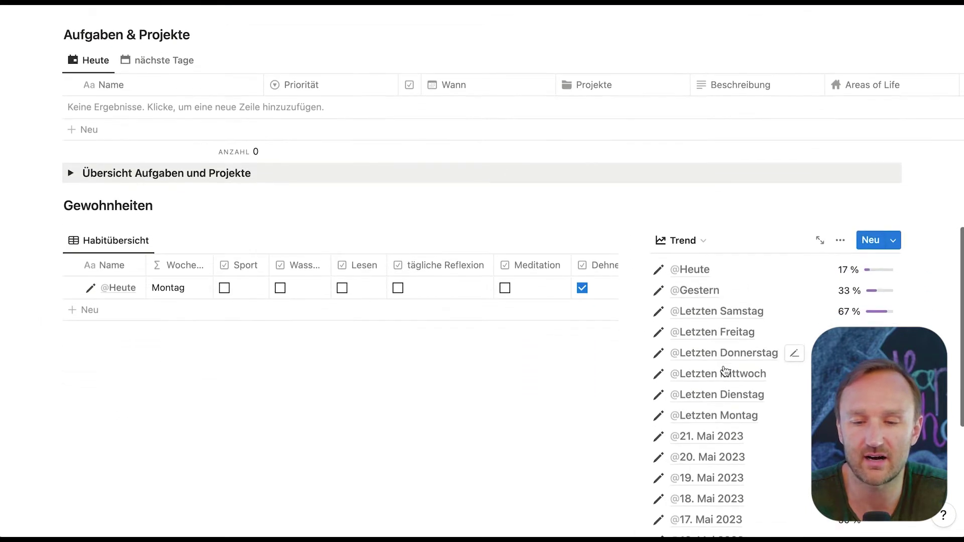
{"action": "scroll", "coordinate": [732, 340], "scroll_direction": "down", "scroll_amount": 2}
{"action": "scroll", "coordinate": [742, 279], "scroll_direction": "up", "scroll_amount": 3}
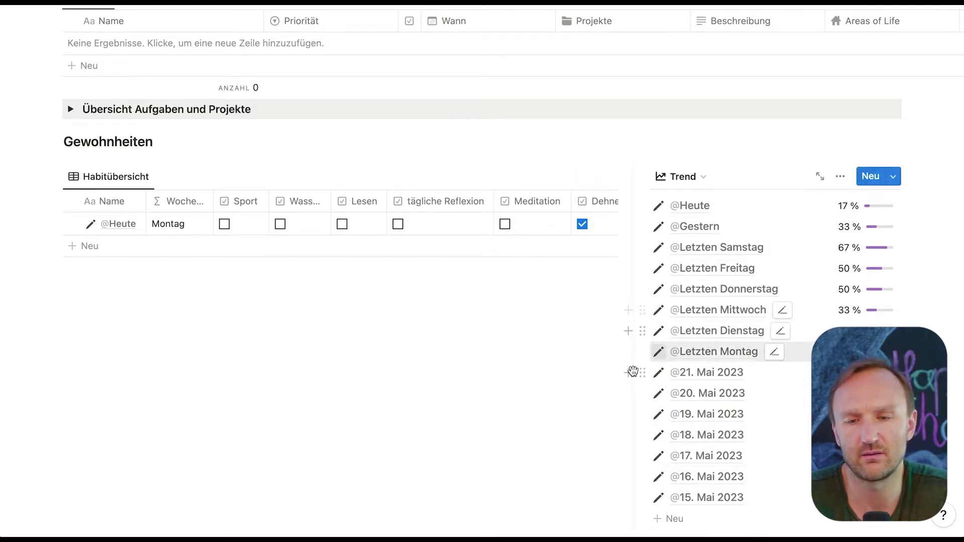
{"action": "scroll", "coordinate": [501, 438], "scroll_direction": "up", "scroll_amount": 1}
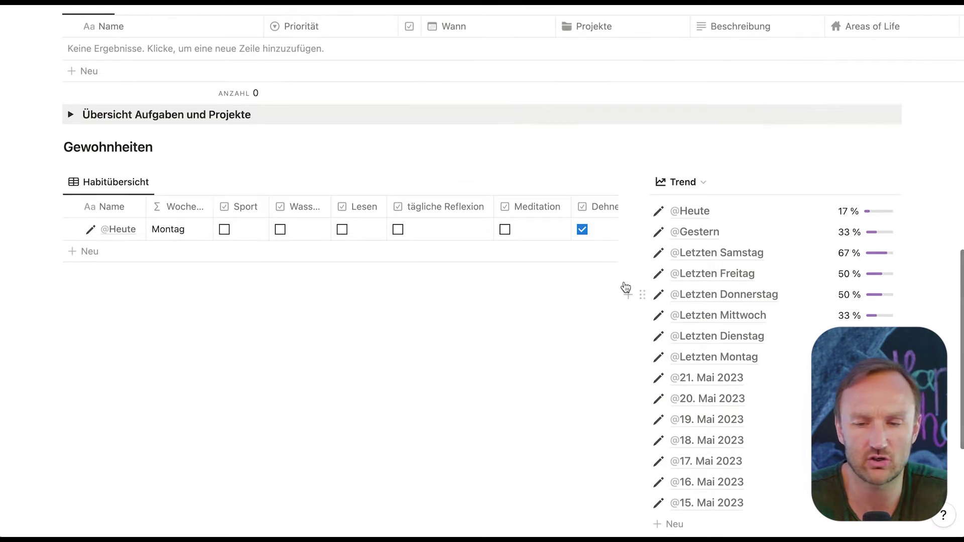
{"action": "scroll", "coordinate": [547, 327], "scroll_direction": "up", "scroll_amount": 2}
{"action": "scroll", "coordinate": [537, 330], "scroll_direction": "up", "scroll_amount": 5}
{"action": "scroll", "coordinate": [536, 330], "scroll_direction": "up", "scroll_amount": 1}
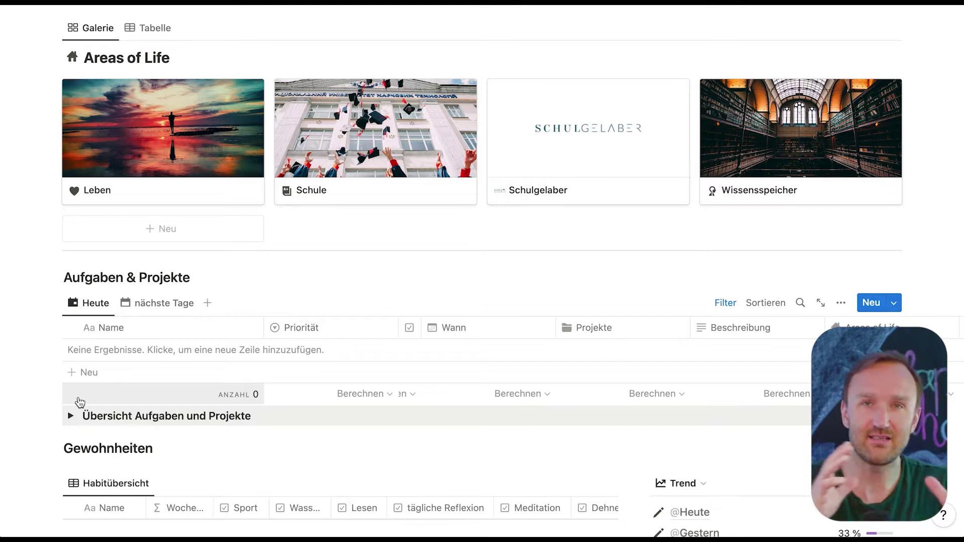
{"action": "scroll", "coordinate": [80, 401], "scroll_direction": "up", "scroll_amount": 5}
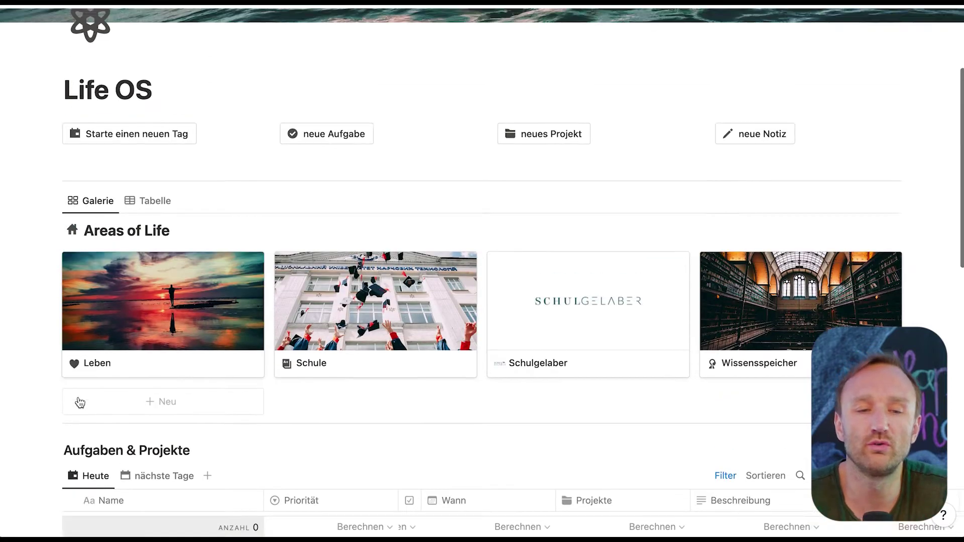
{"action": "scroll", "coordinate": [171, 314], "scroll_direction": "down", "scroll_amount": 1}
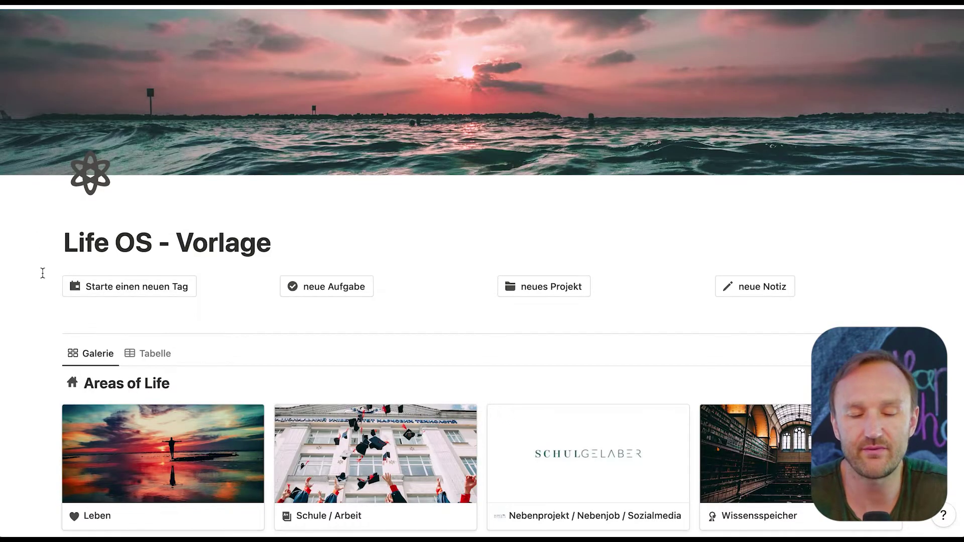
Expand the Übersicht Aufgaben und Projekte section on the Life OS - Vorlage page.
{"action": "scroll", "coordinate": [43, 272], "scroll_direction": "down", "scroll_amount": 1}
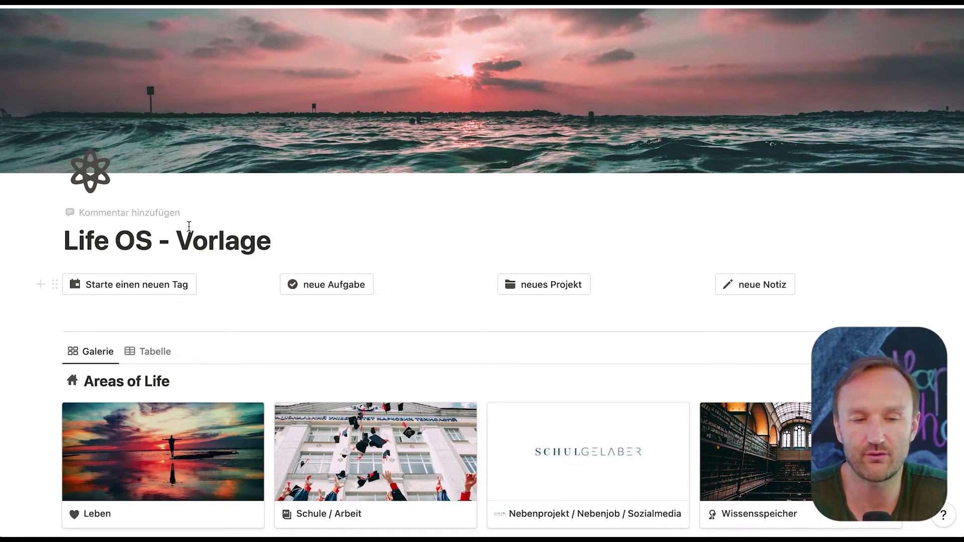
{"action": "scroll", "coordinate": [176, 294], "scroll_direction": "down", "scroll_amount": 5}
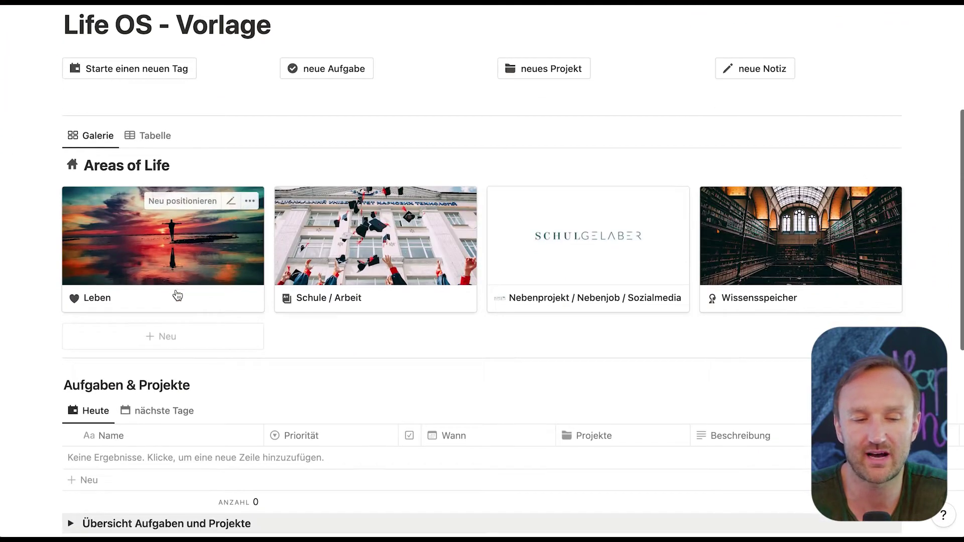
{"action": "scroll", "coordinate": [177, 295], "scroll_direction": "down", "scroll_amount": 3}
{"action": "left_click", "coordinate": [181, 280]}
{"action": "left_click", "coordinate": [92, 280]}
{"action": "scroll", "coordinate": [115, 341], "scroll_direction": "down", "scroll_amount": 1}
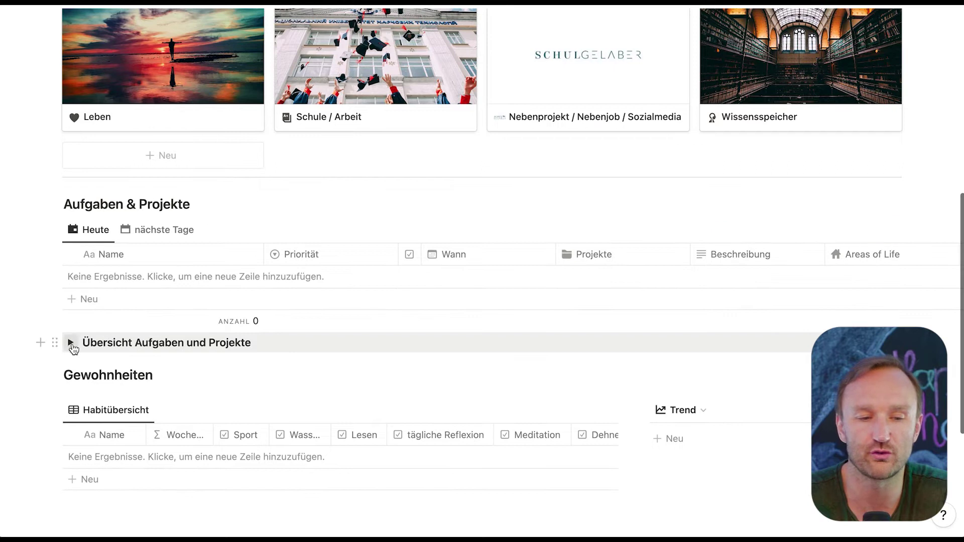
{"action": "left_click", "coordinate": [71, 343]}
{"action": "scroll", "coordinate": [134, 341], "scroll_direction": "down", "scroll_amount": 3}
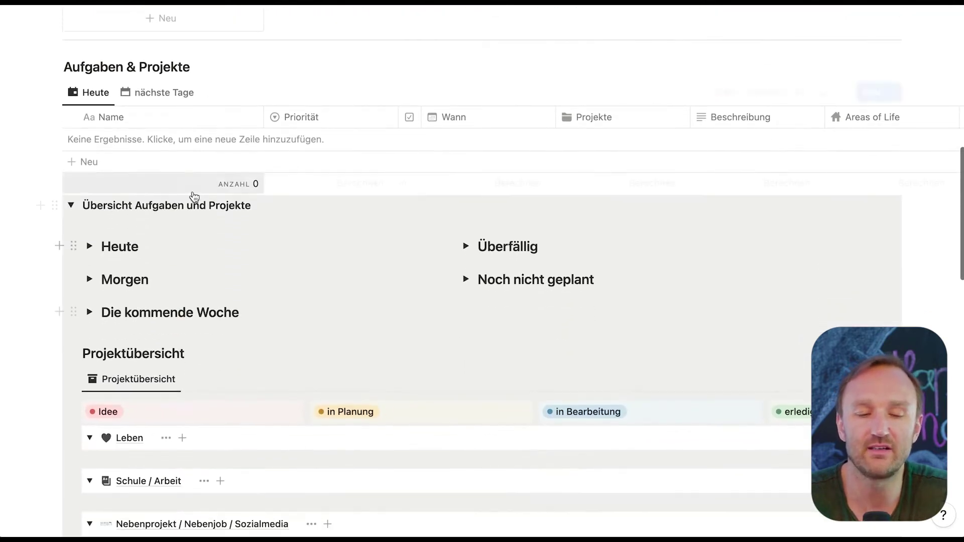
Expand and collapse the Die kommende Woche list, and view the Projektübersicht board below it.
{"action": "scroll", "coordinate": [242, 336], "scroll_direction": "up", "scroll_amount": 10}
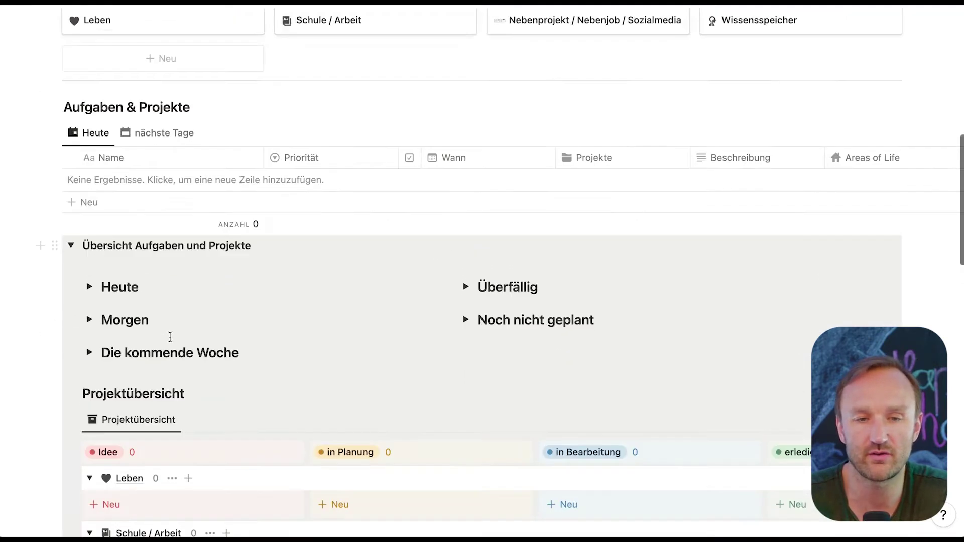
{"action": "scroll", "coordinate": [133, 351], "scroll_direction": "down", "scroll_amount": 9}
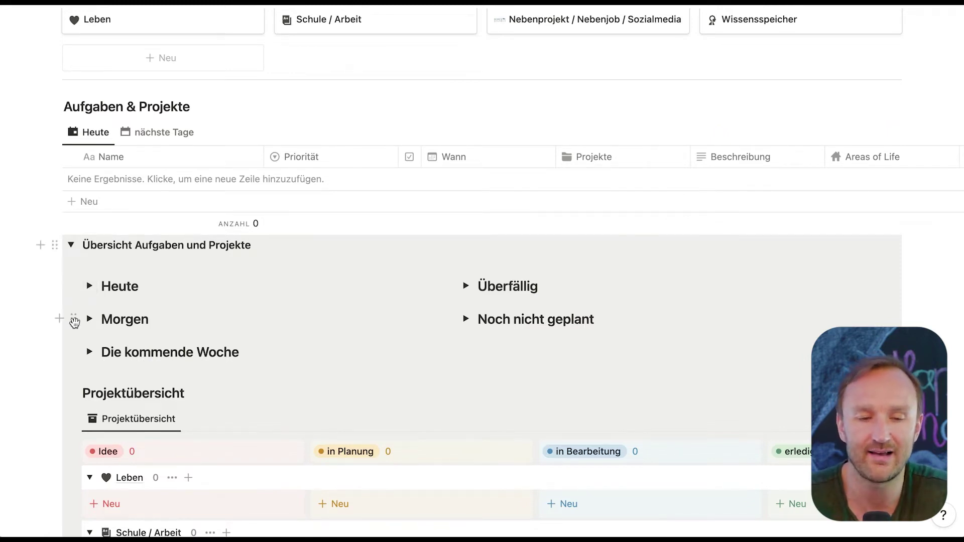
{"action": "scroll", "coordinate": [74, 322], "scroll_direction": "down", "scroll_amount": 1}
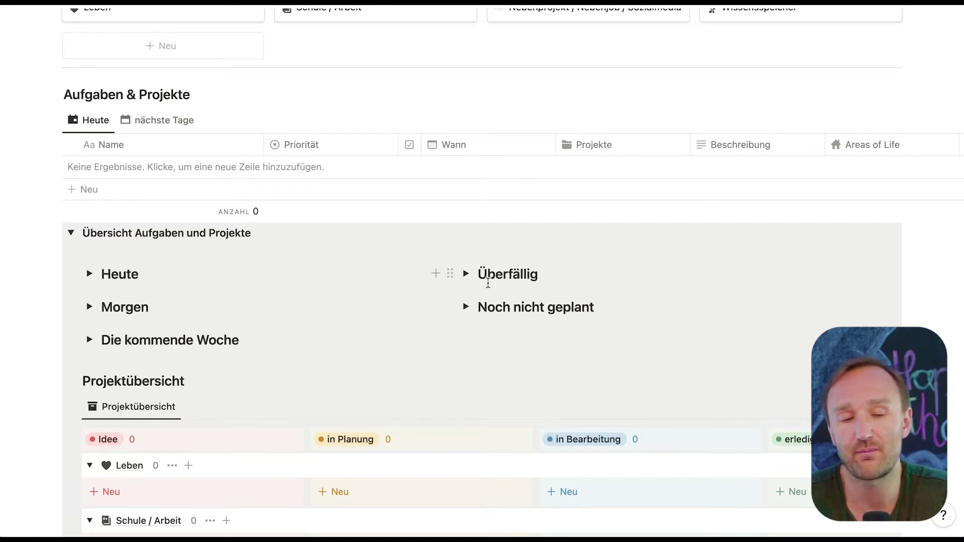
{"action": "left_click", "coordinate": [90, 340]}
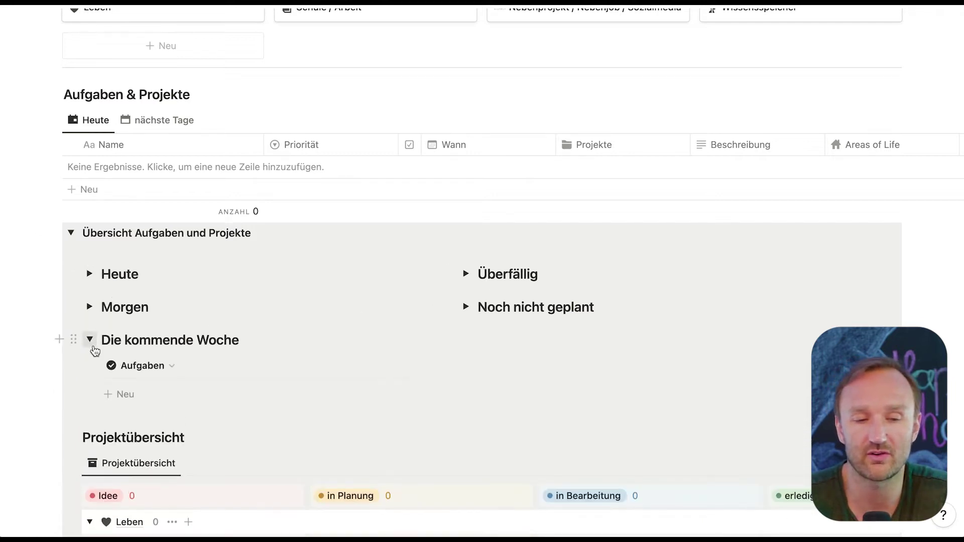
{"action": "left_click", "coordinate": [90, 340]}
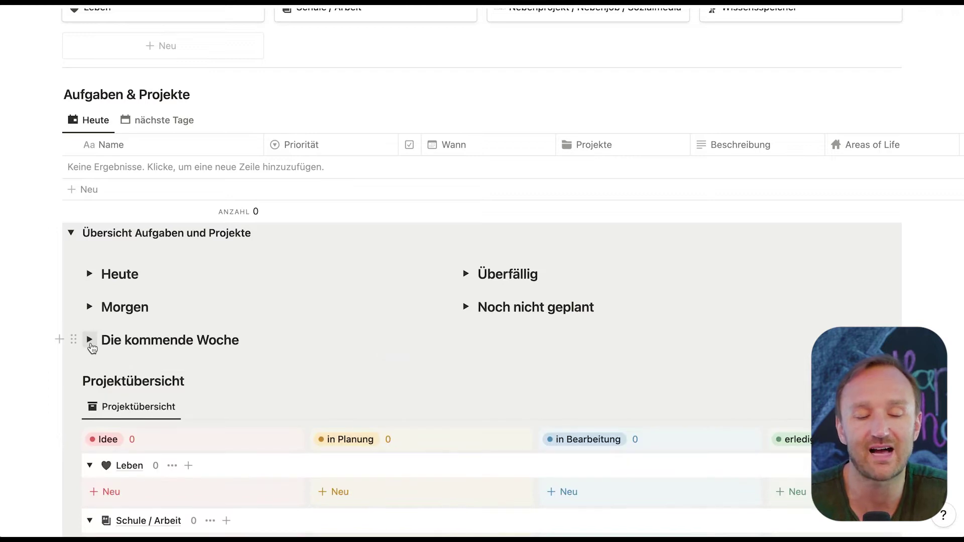
{"action": "scroll", "coordinate": [91, 346], "scroll_direction": "down", "scroll_amount": 5}
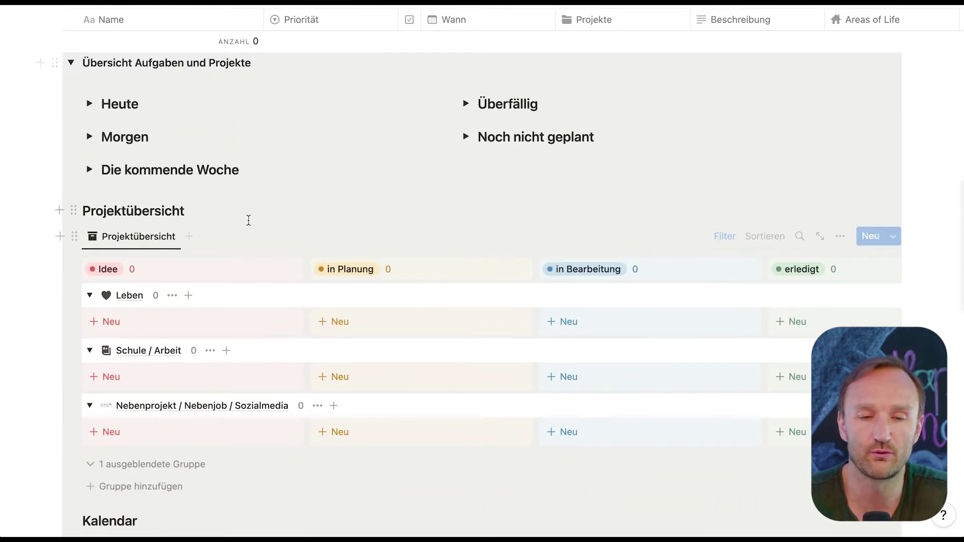
Open the Leben area from the Areas of Life gallery and go to its Reisen page.
{"action": "scroll", "coordinate": [248, 220], "scroll_direction": "up", "scroll_amount": 2}
{"action": "scroll", "coordinate": [248, 220], "scroll_direction": "up", "scroll_amount": 10}
{"action": "scroll", "coordinate": [249, 220], "scroll_direction": "down", "scroll_amount": 1}
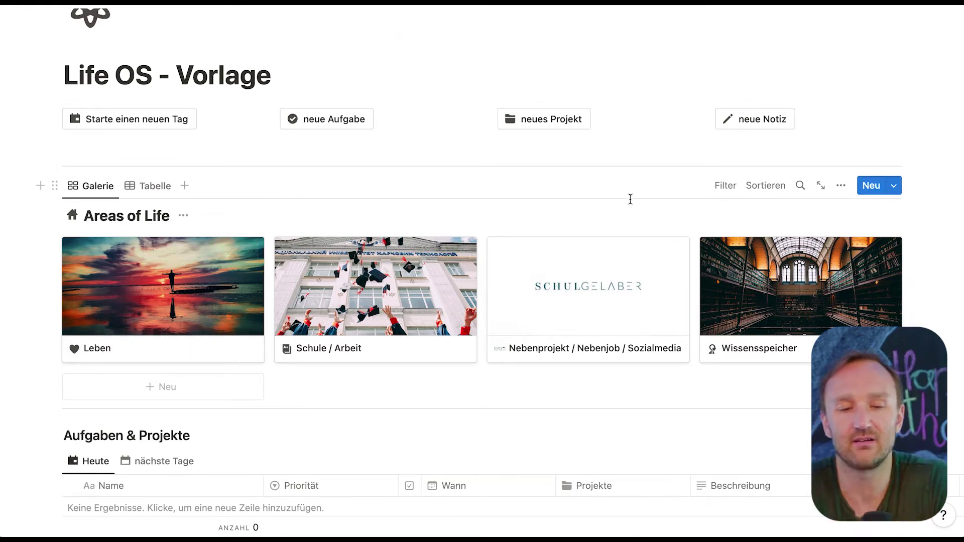
{"action": "left_click", "coordinate": [187, 294]}
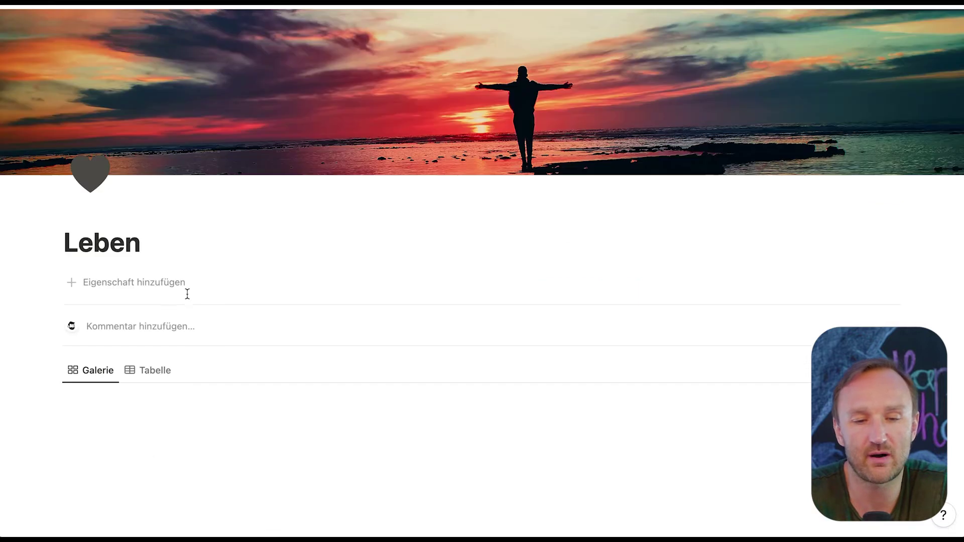
{"action": "scroll", "coordinate": [269, 269], "scroll_direction": "down", "scroll_amount": 2}
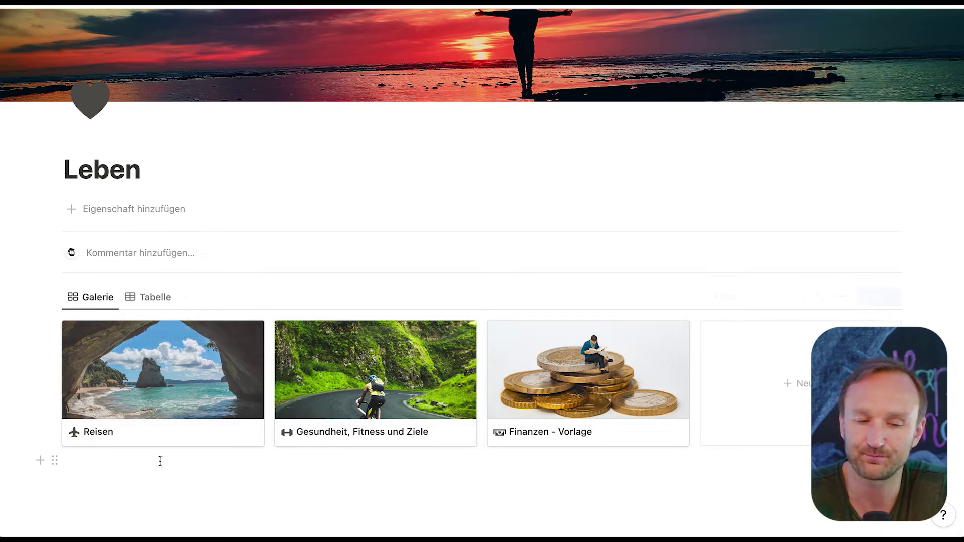
{"action": "left_click", "coordinate": [130, 408]}
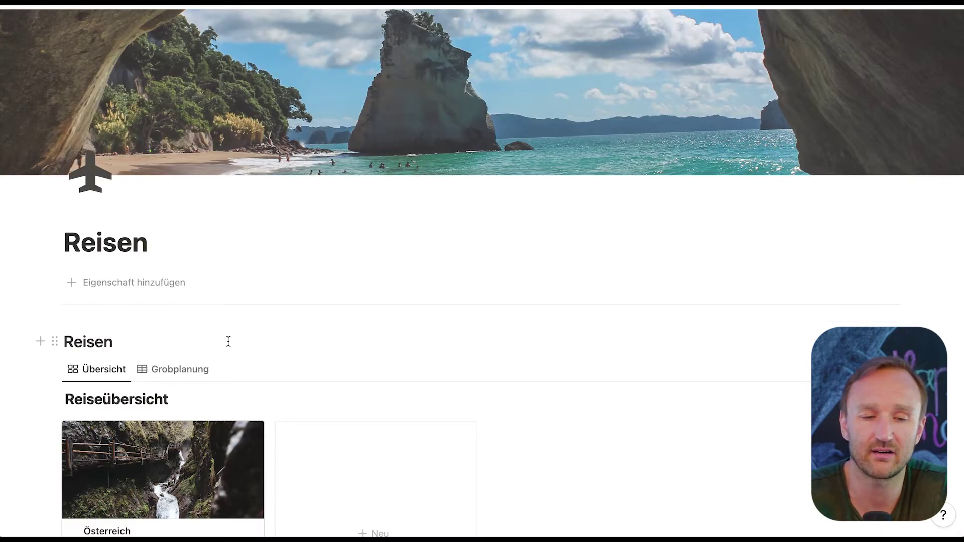
Open the Eifel trip from the 2023 group of the Reisearchiv and view its Reiseplanung and Kostenübersicht tables.
{"action": "scroll", "coordinate": [228, 342], "scroll_direction": "down", "scroll_amount": 2}
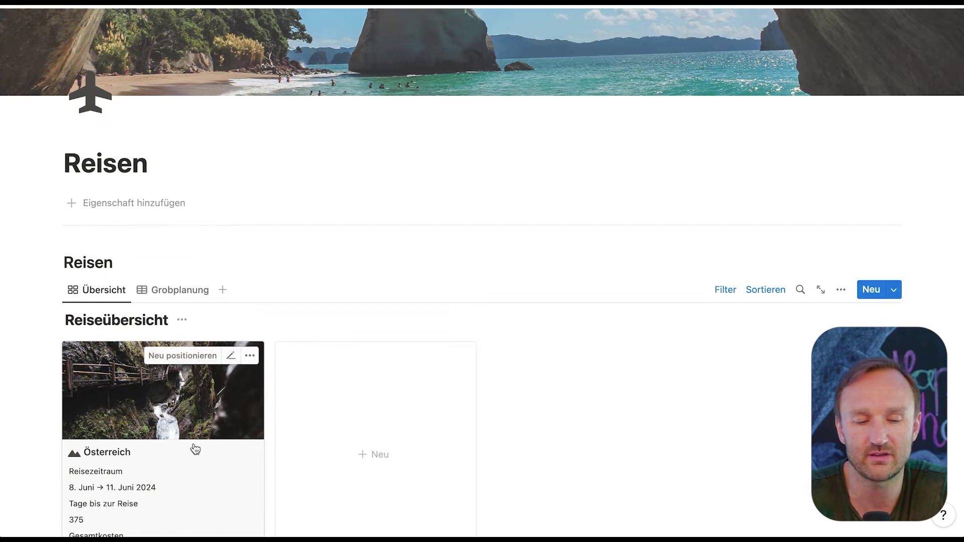
{"action": "scroll", "coordinate": [151, 452], "scroll_direction": "down", "scroll_amount": 3}
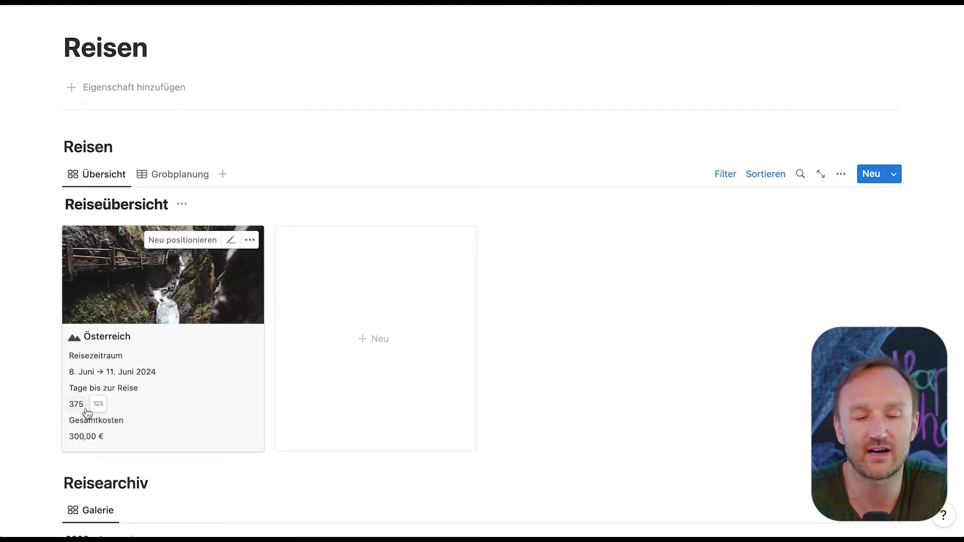
{"action": "scroll", "coordinate": [79, 404], "scroll_direction": "down", "scroll_amount": 5}
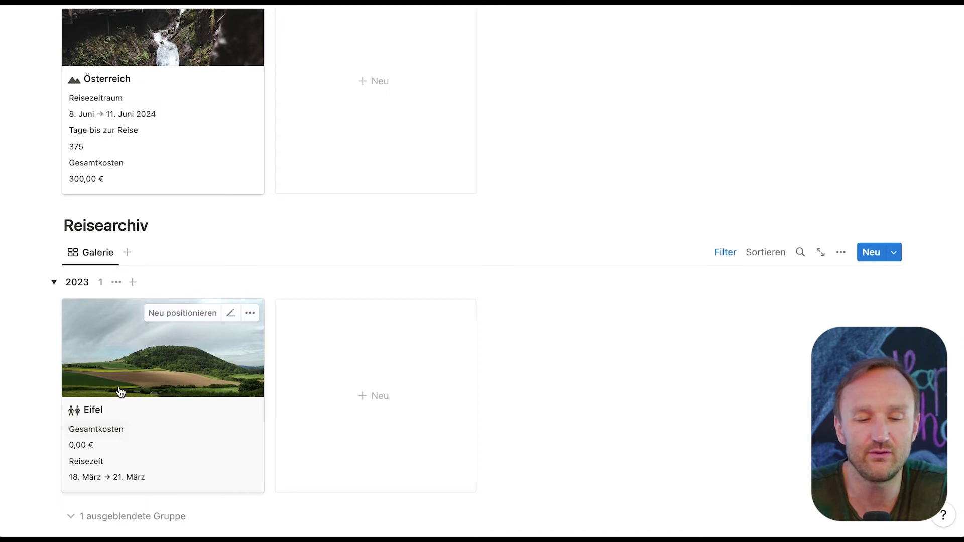
{"action": "mouse_move", "coordinate": [210, 327]}
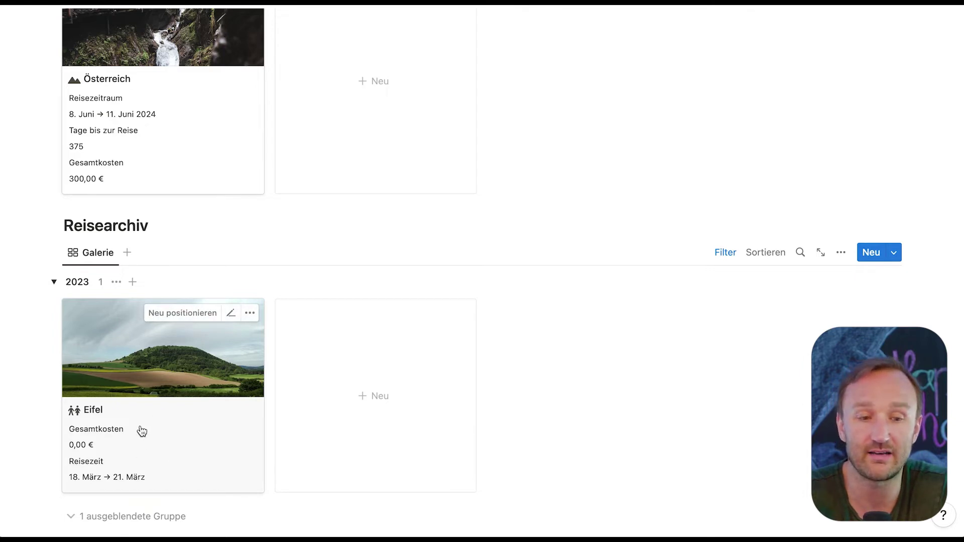
{"action": "left_click", "coordinate": [175, 403]}
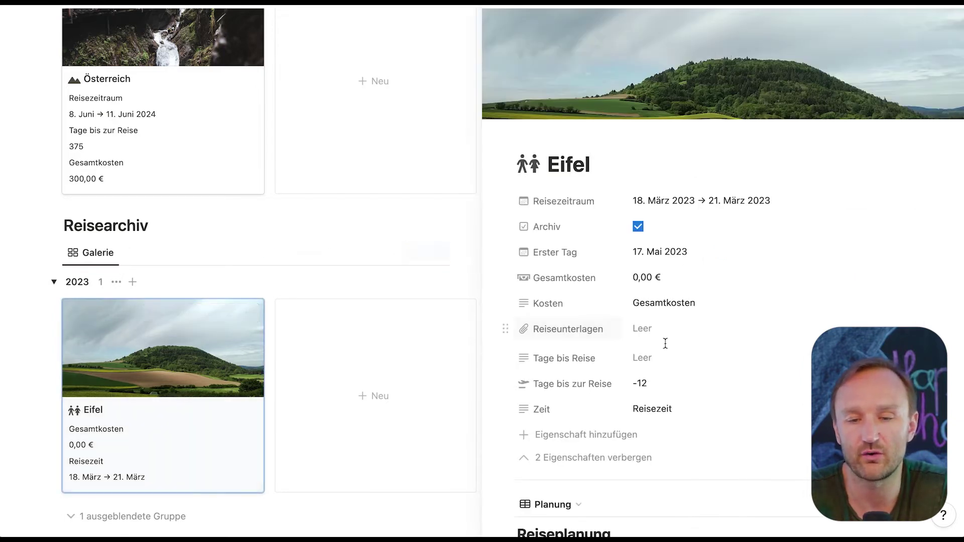
{"action": "scroll", "coordinate": [665, 342], "scroll_direction": "down", "scroll_amount": 5}
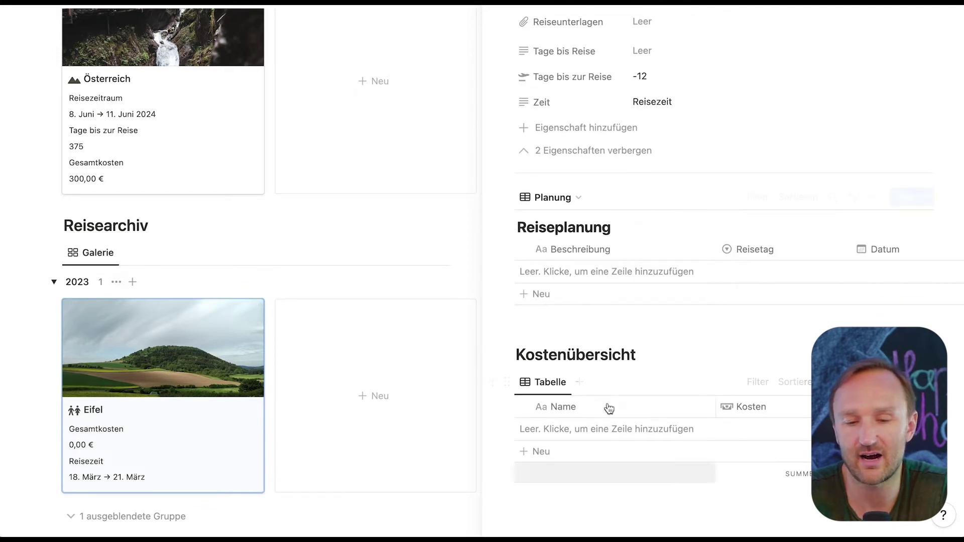
Close the Eifel trip's details and go to the Gesundheit, Fitness und Ziele page.
{"action": "scroll", "coordinate": [564, 209], "scroll_direction": "up", "scroll_amount": 5}
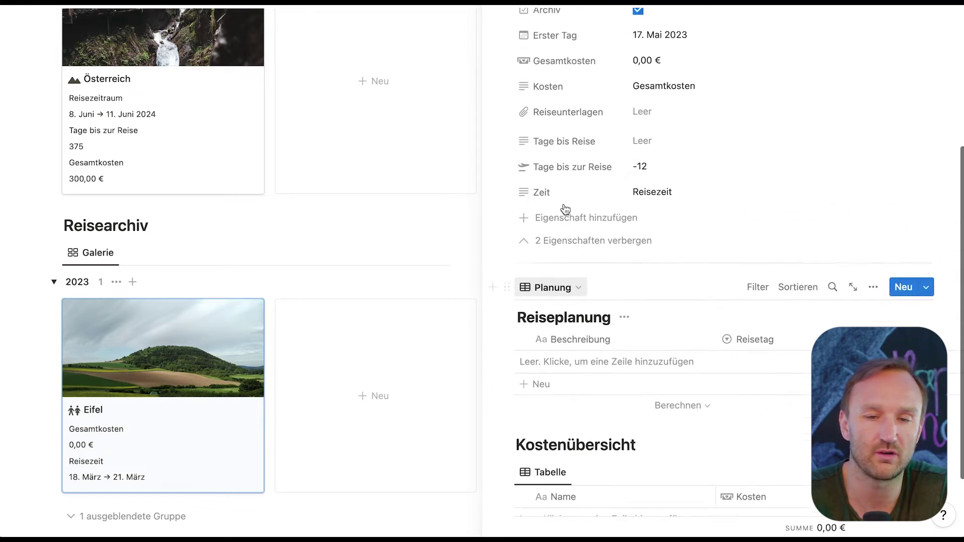
{"action": "left_click", "coordinate": [501, 6]}
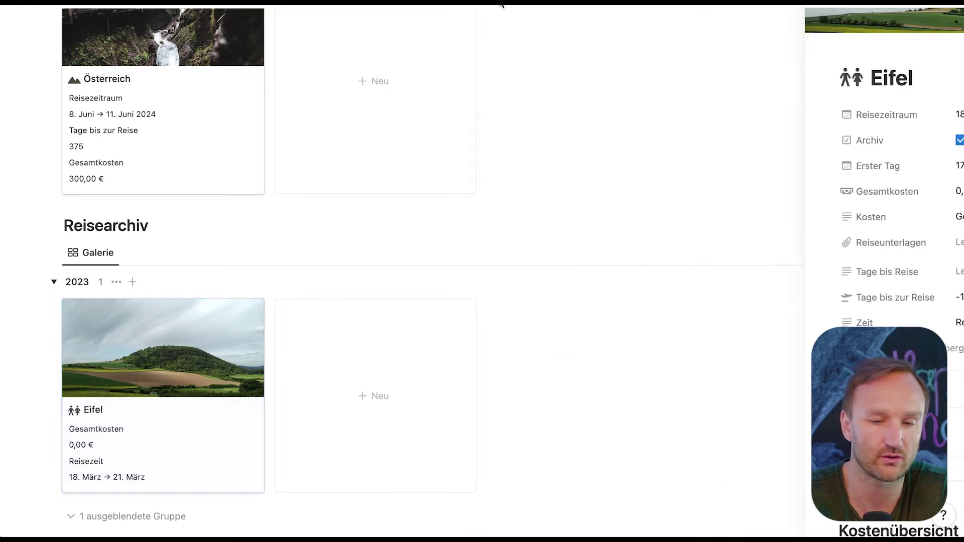
{"action": "scroll", "coordinate": [400, 247], "scroll_direction": "up", "scroll_amount": 5}
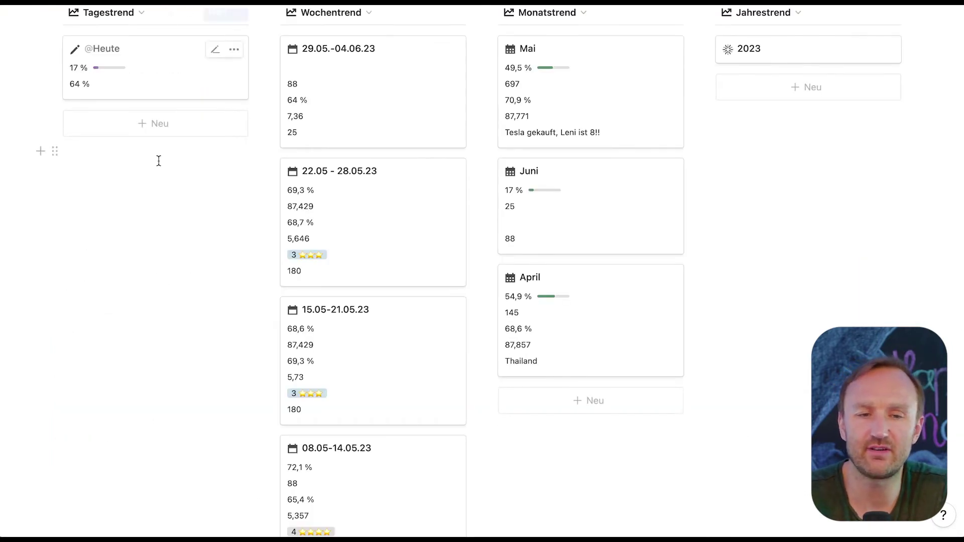
View the Tagestrend, Wochentrend, Monatstrend and Jahrestrend columns of the Life Dashboard.
{"action": "scroll", "coordinate": [159, 161], "scroll_direction": "up", "scroll_amount": 4}
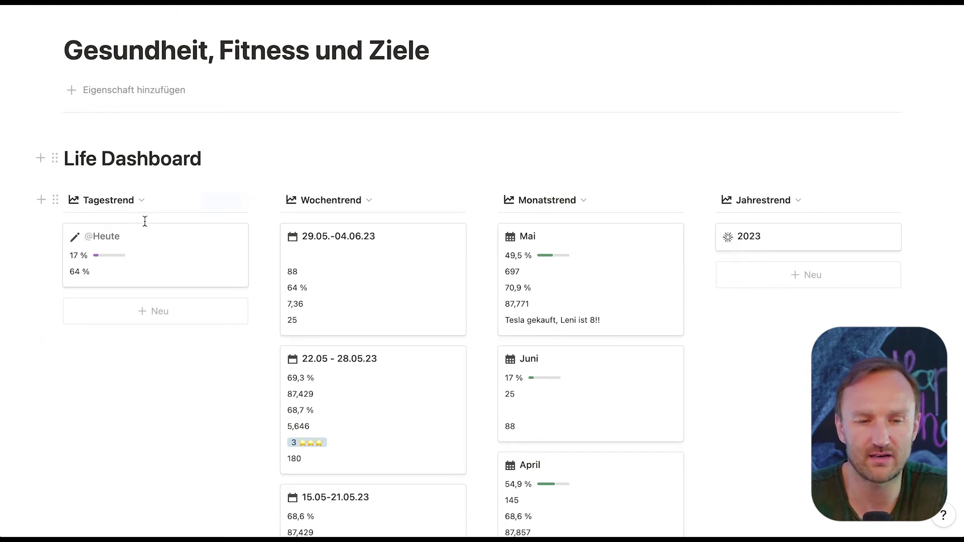
{"action": "scroll", "coordinate": [143, 309], "scroll_direction": "down", "scroll_amount": 1}
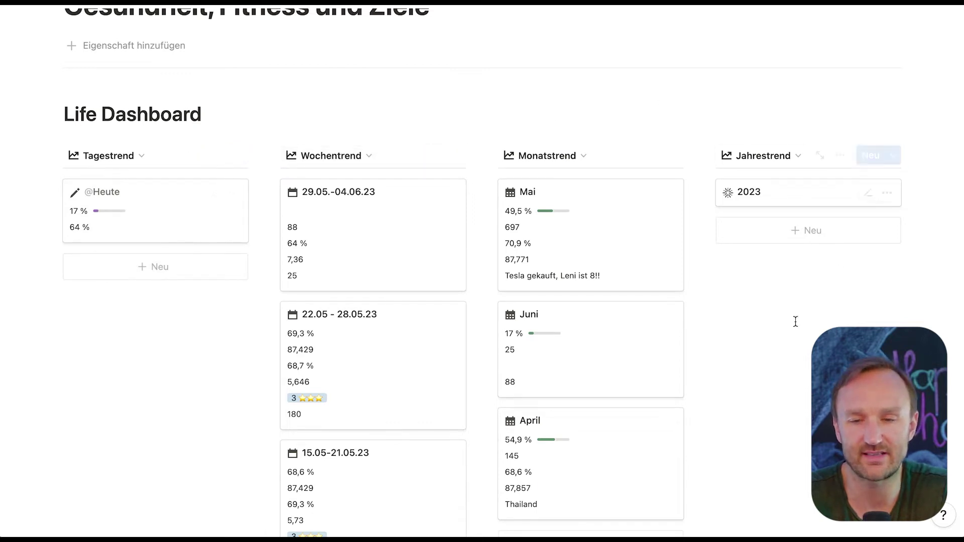
{"action": "scroll", "coordinate": [227, 316], "scroll_direction": "down", "scroll_amount": 1}
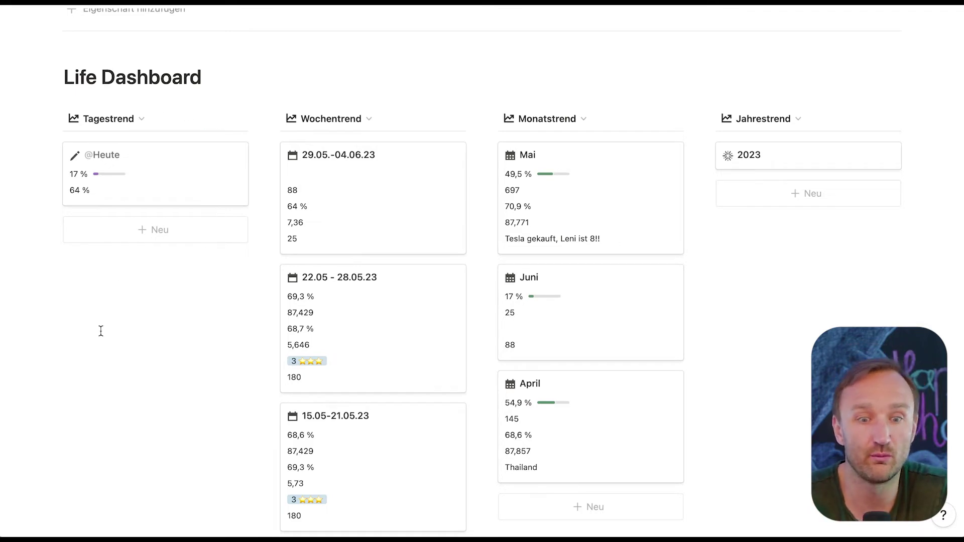
{"action": "scroll", "coordinate": [117, 330], "scroll_direction": "down", "scroll_amount": 5}
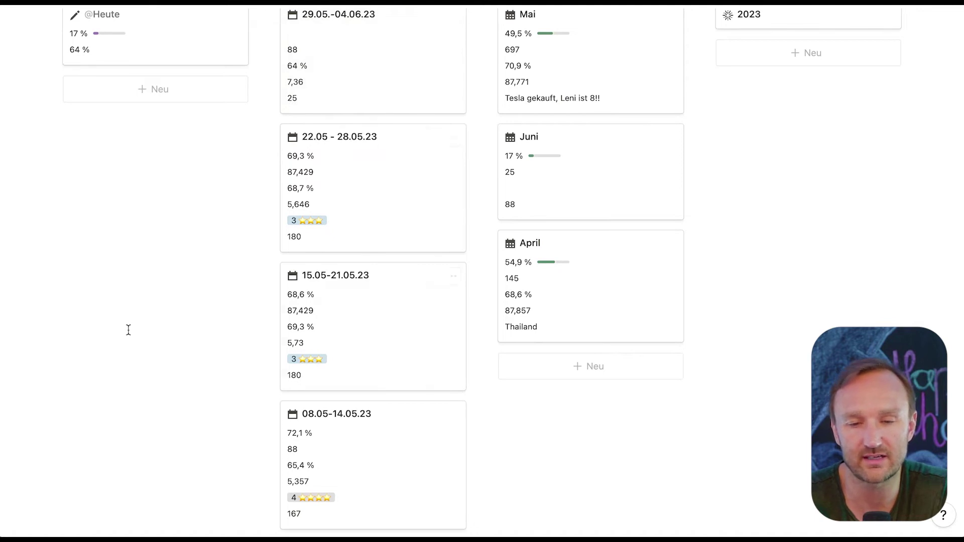
View the Trendübersicht and Ziele und Enttäuschungen sections and return to the Das tägliche Leben gallery.
{"action": "scroll", "coordinate": [127, 330], "scroll_direction": "down", "scroll_amount": 8}
{"action": "scroll", "coordinate": [128, 329], "scroll_direction": "down", "scroll_amount": 10}
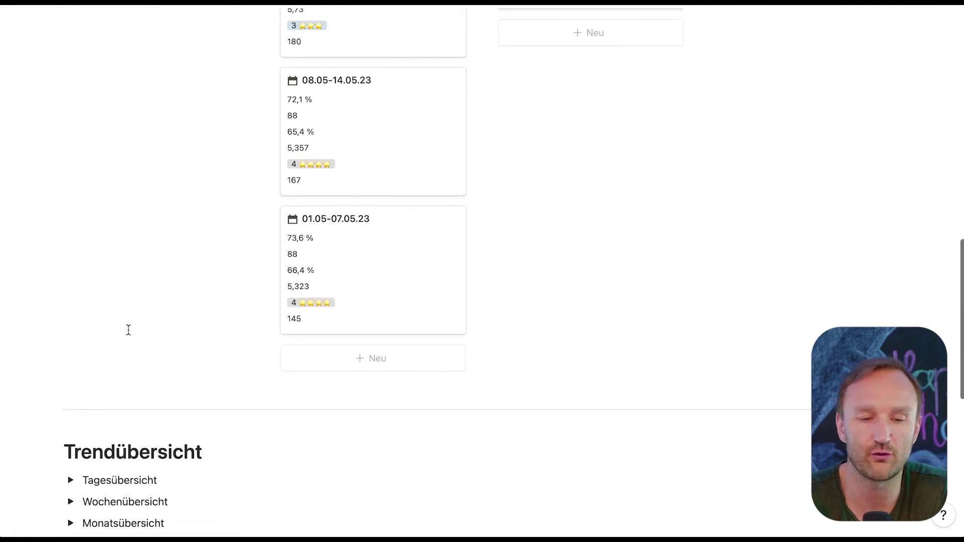
{"action": "scroll", "coordinate": [102, 322], "scroll_direction": "up", "scroll_amount": 1}
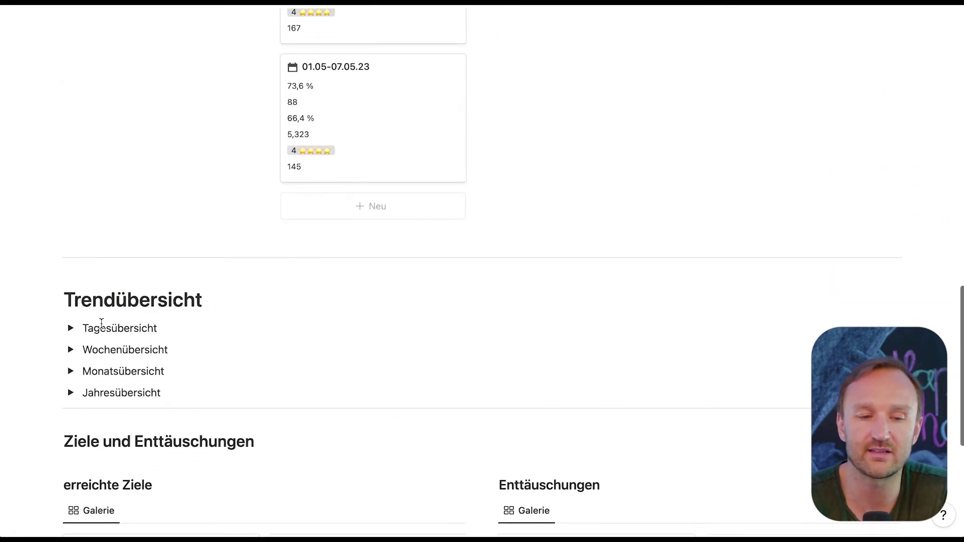
{"action": "scroll", "coordinate": [301, 392], "scroll_direction": "down", "scroll_amount": 3}
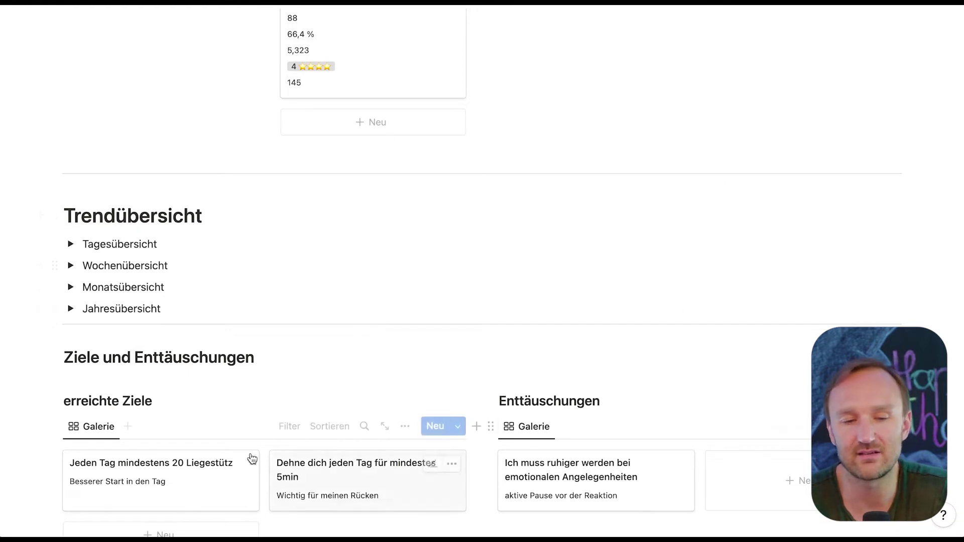
{"action": "scroll", "coordinate": [278, 304], "scroll_direction": "up", "scroll_amount": 10}
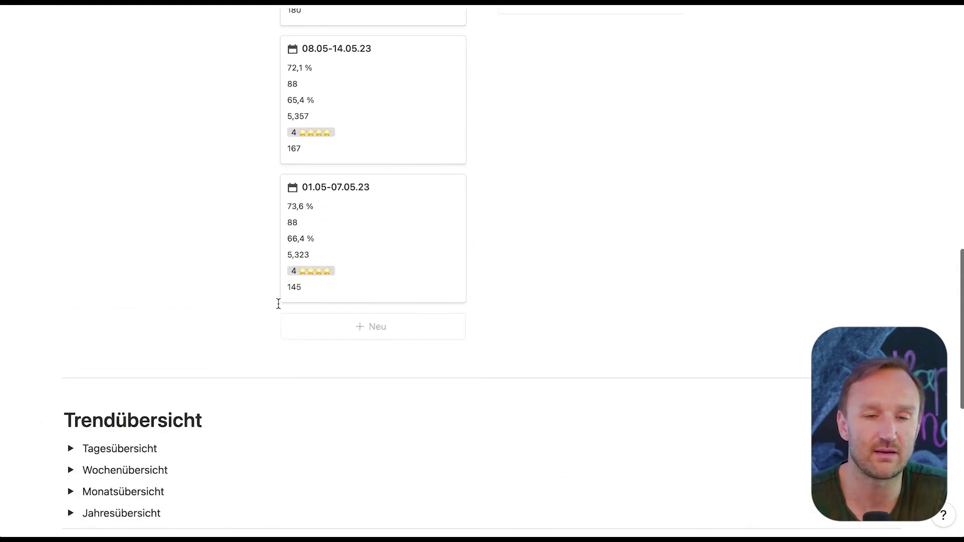
{"action": "scroll", "coordinate": [278, 304], "scroll_direction": "up", "scroll_amount": 1}
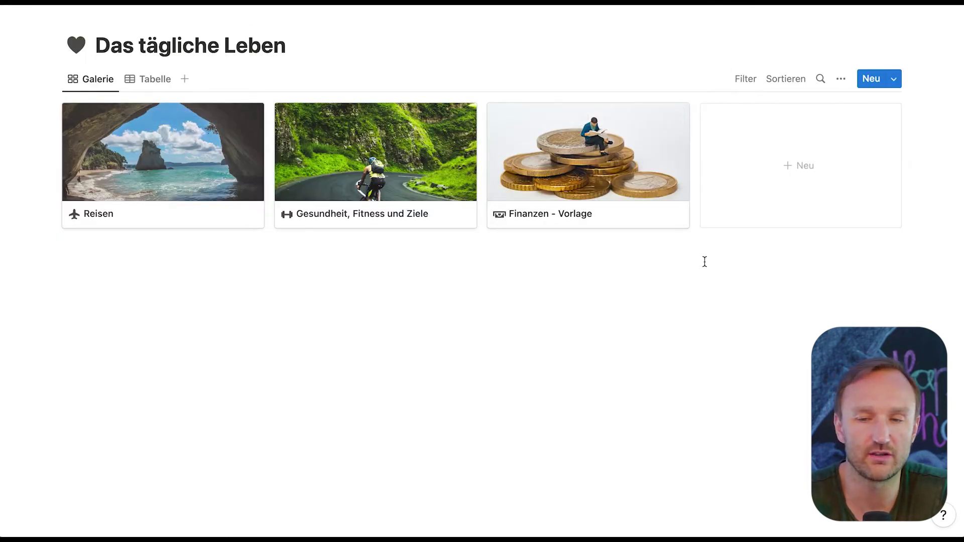
Check the database templates available for Das tägliche Leben and open its Finanzen - Vorlage page.
{"action": "left_click", "coordinate": [894, 79]}
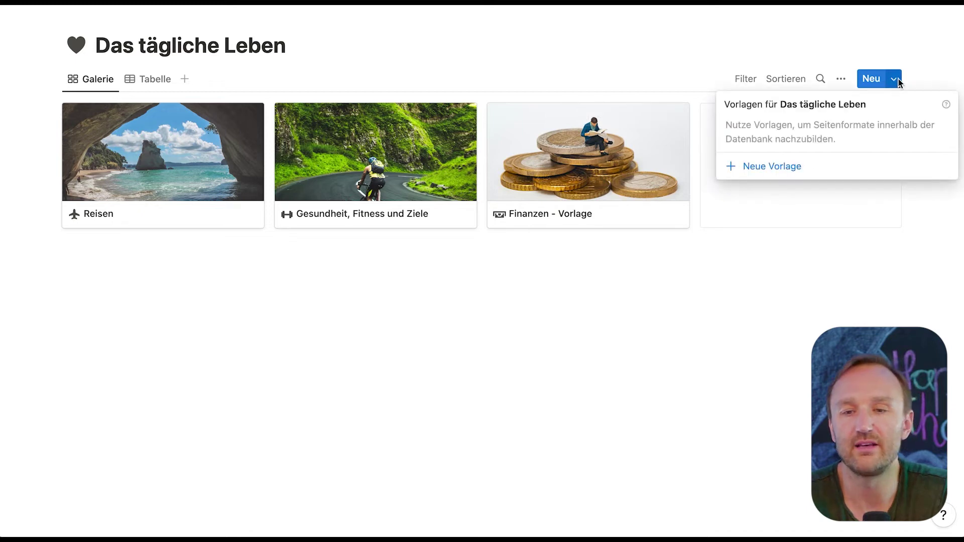
{"action": "left_click", "coordinate": [766, 303]}
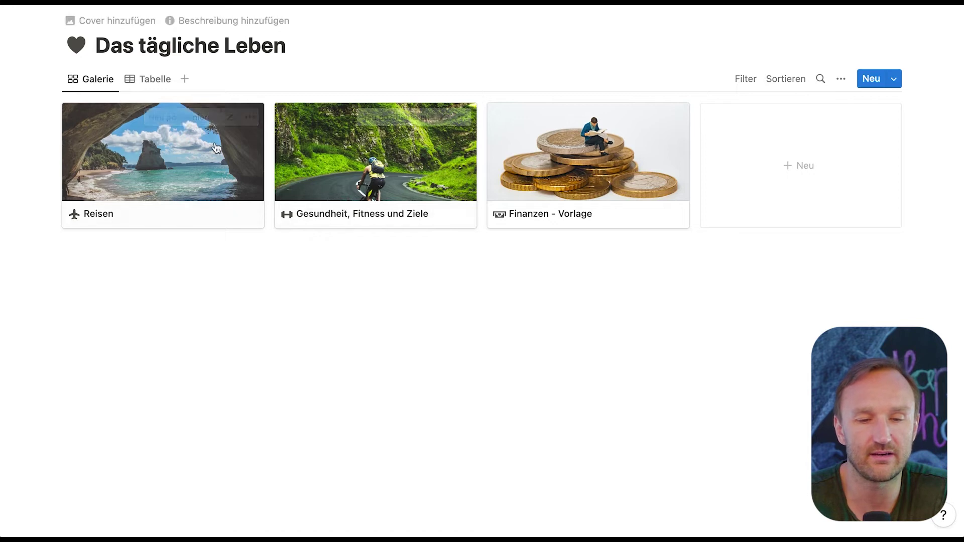
{"action": "left_click", "coordinate": [609, 159]}
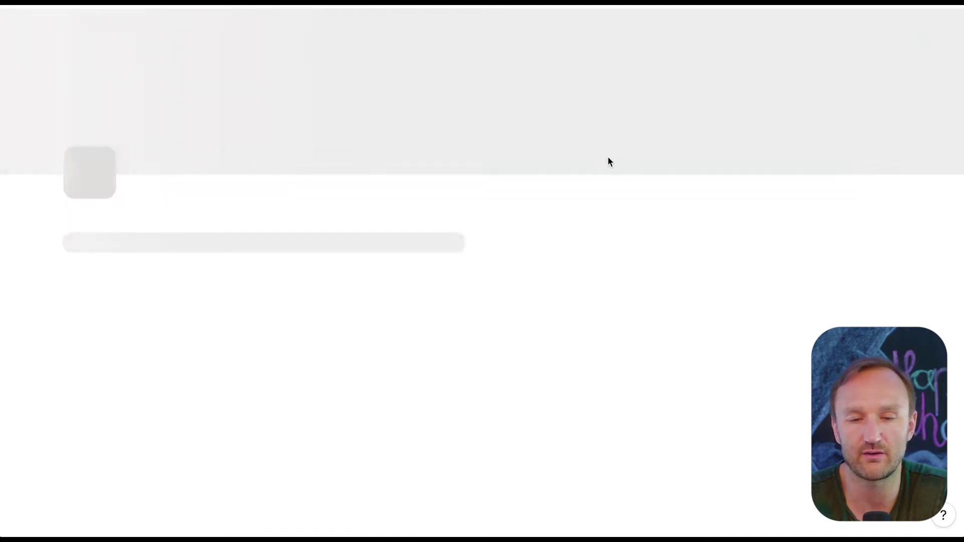
View the Kontenübersicht, Ausgabenübersicht and Einnahmenübersicht sections of the Finanzen - Vorlage page.
{"action": "scroll", "coordinate": [343, 285], "scroll_direction": "down", "scroll_amount": 5}
{"action": "scroll", "coordinate": [343, 284], "scroll_direction": "down", "scroll_amount": 8}
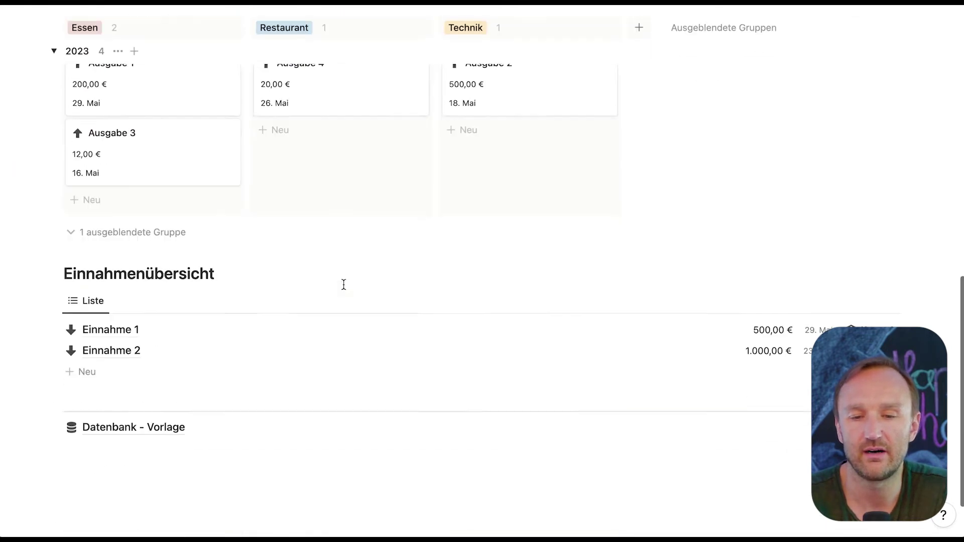
{"action": "scroll", "coordinate": [344, 288], "scroll_direction": "up", "scroll_amount": 4}
{"action": "scroll", "coordinate": [345, 291], "scroll_direction": "up", "scroll_amount": 8}
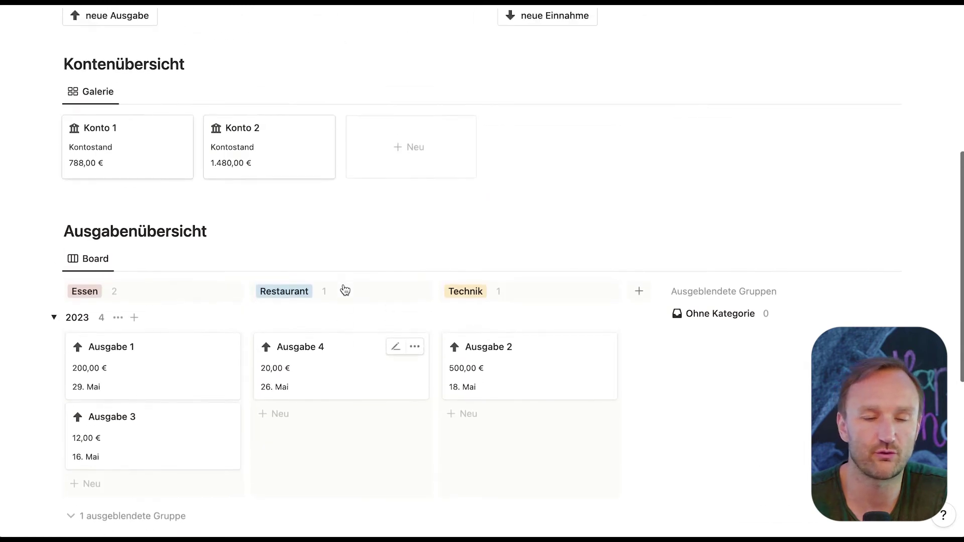
{"action": "scroll", "coordinate": [357, 175], "scroll_direction": "up", "scroll_amount": 2}
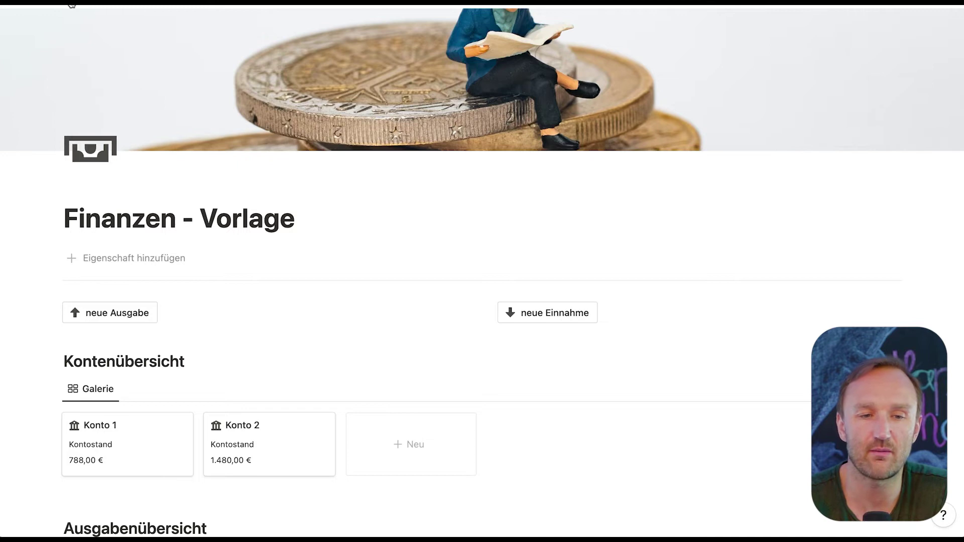
Return to the Life OS - Vorlage page and view its Areas of Life gallery.
{"action": "left_click", "coordinate": [69, 5]}
{"action": "left_click", "coordinate": [83, 75]}
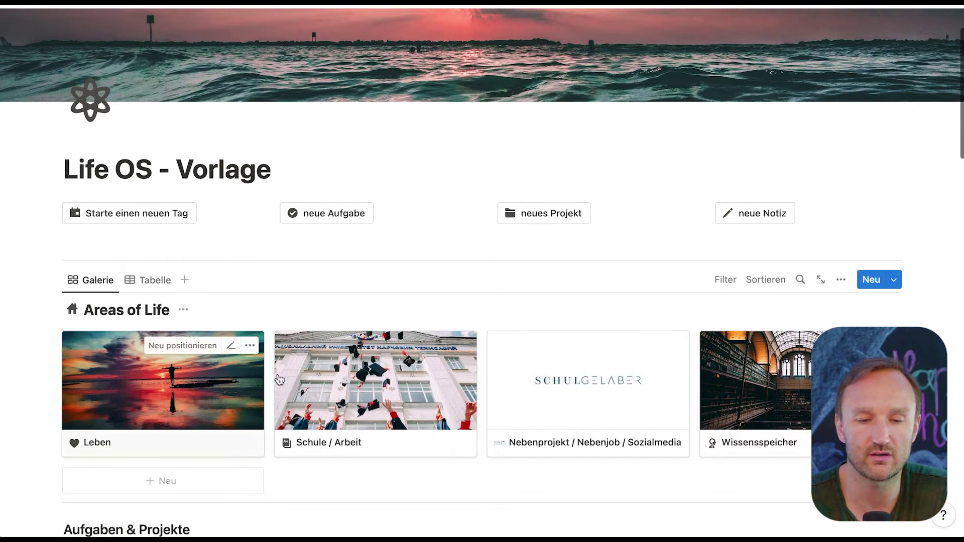
{"action": "scroll", "coordinate": [314, 341], "scroll_direction": "down", "scroll_amount": 3}
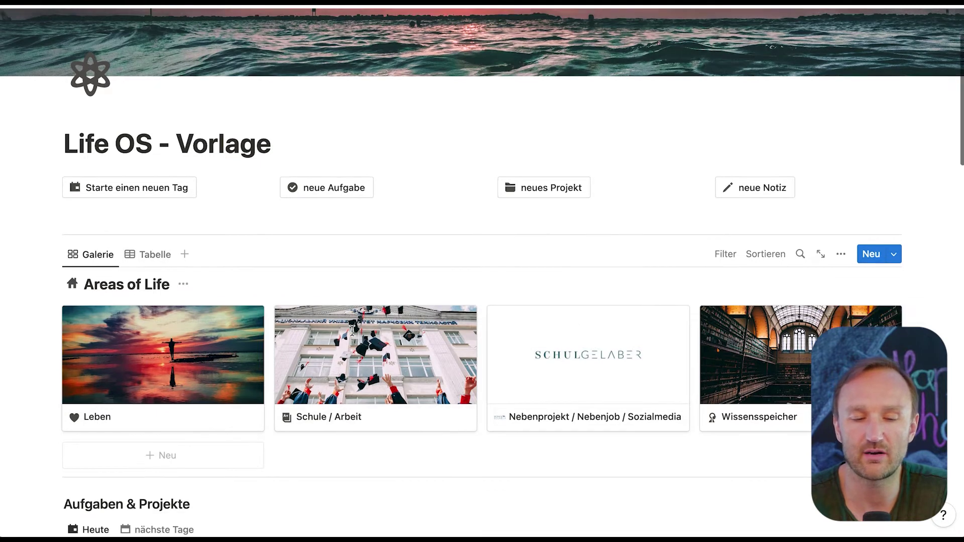
Open the Schule / Arbeit area and go to its Schul- / Arbeitsprojekte page.
{"action": "left_click", "coordinate": [340, 350]}
{"action": "scroll", "coordinate": [337, 342], "scroll_direction": "down", "scroll_amount": 5}
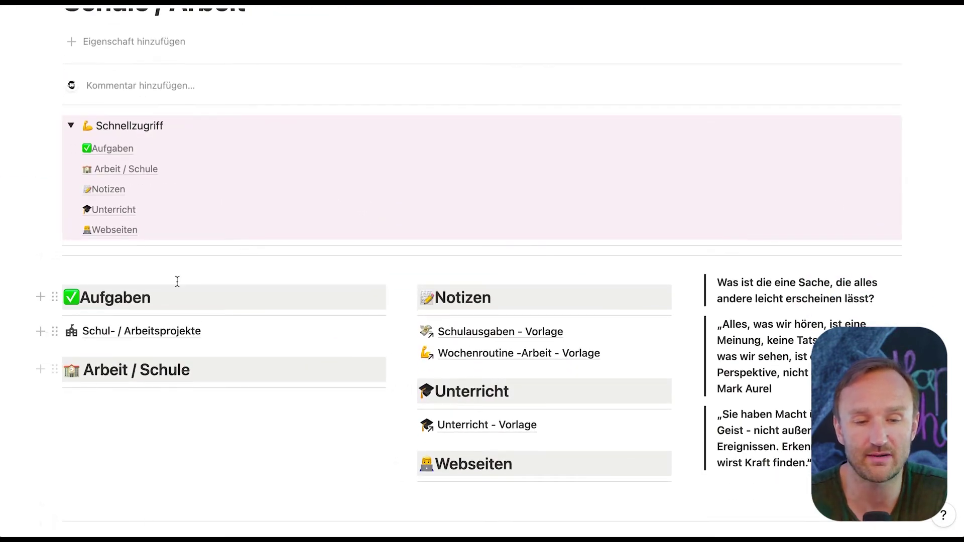
{"action": "left_click", "coordinate": [127, 333]}
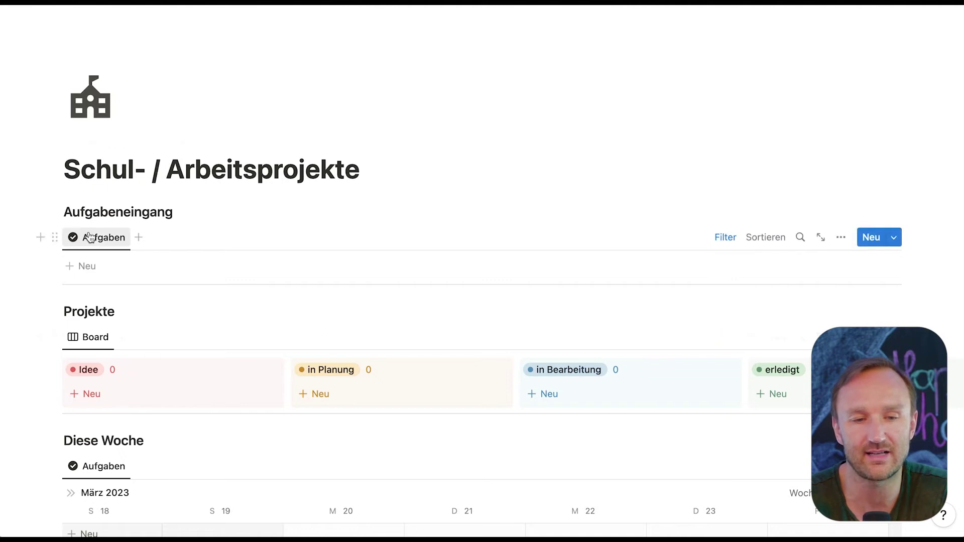
View the task inbox, project board and weekly sections of Schul- / Arbeitsprojekte, and return to Schule / Arbeit.
{"action": "scroll", "coordinate": [89, 237], "scroll_direction": "down", "scroll_amount": 4}
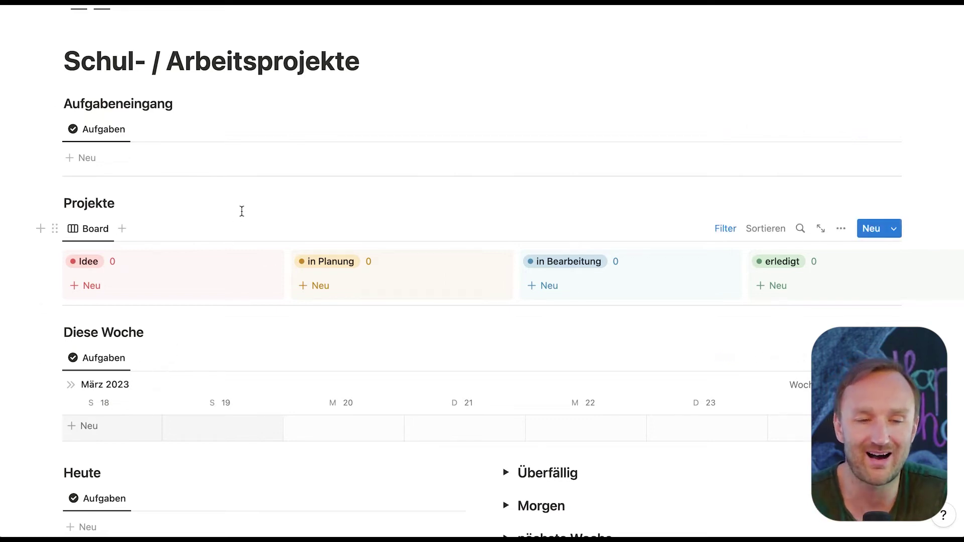
{"action": "scroll", "coordinate": [241, 211], "scroll_direction": "down", "scroll_amount": 10}
{"action": "scroll", "coordinate": [242, 211], "scroll_direction": "up", "scroll_amount": 13}
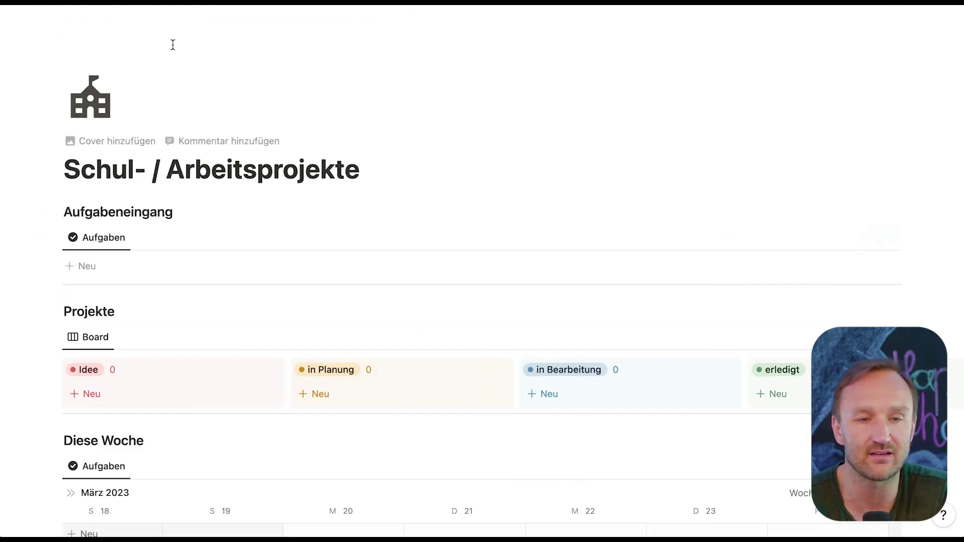
{"action": "left_click", "coordinate": [140, 11]}
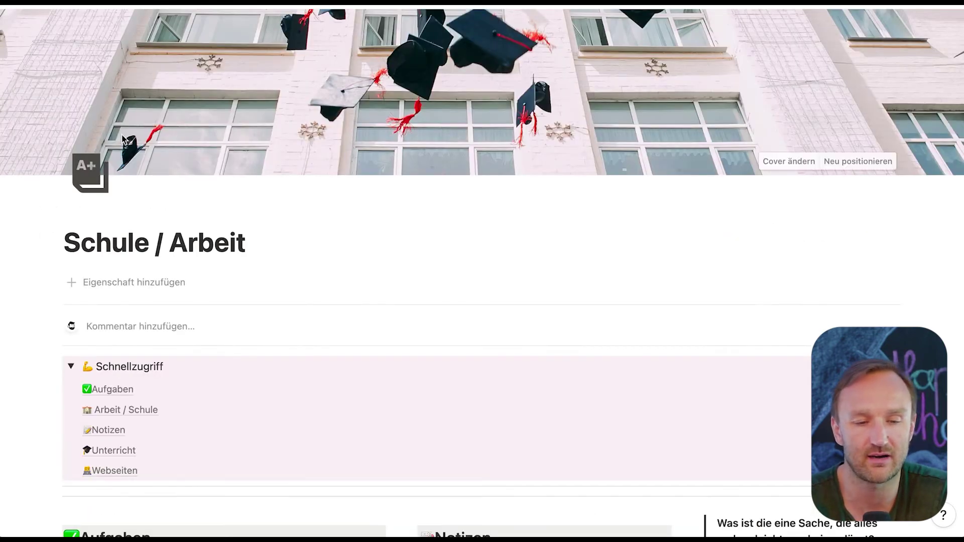
View the Aufgaben, Notizen, Unterricht and Webseiten sections of Schule / Arbeit and open the Unterricht - Vorlage page.
{"action": "scroll", "coordinate": [100, 229], "scroll_direction": "down", "scroll_amount": 5}
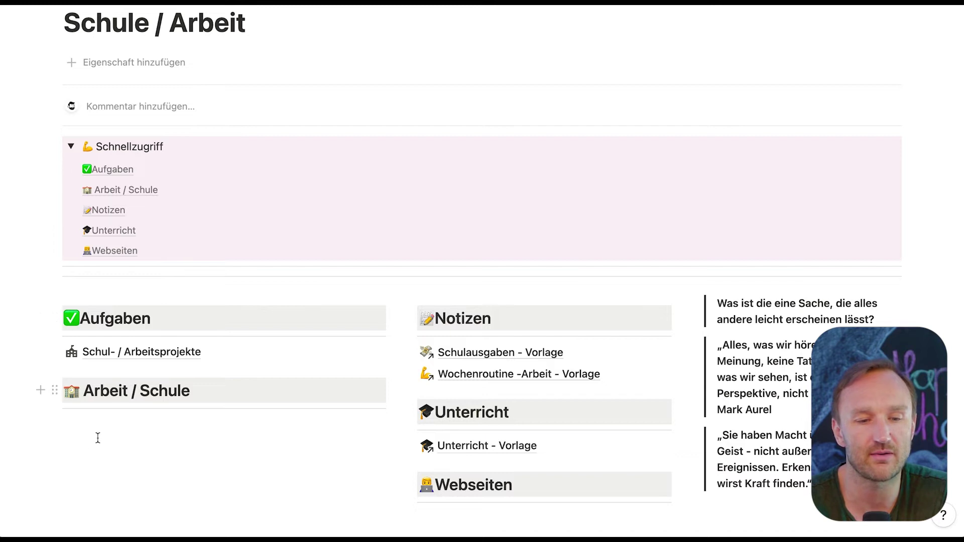
{"action": "scroll", "coordinate": [184, 428], "scroll_direction": "down", "scroll_amount": 3}
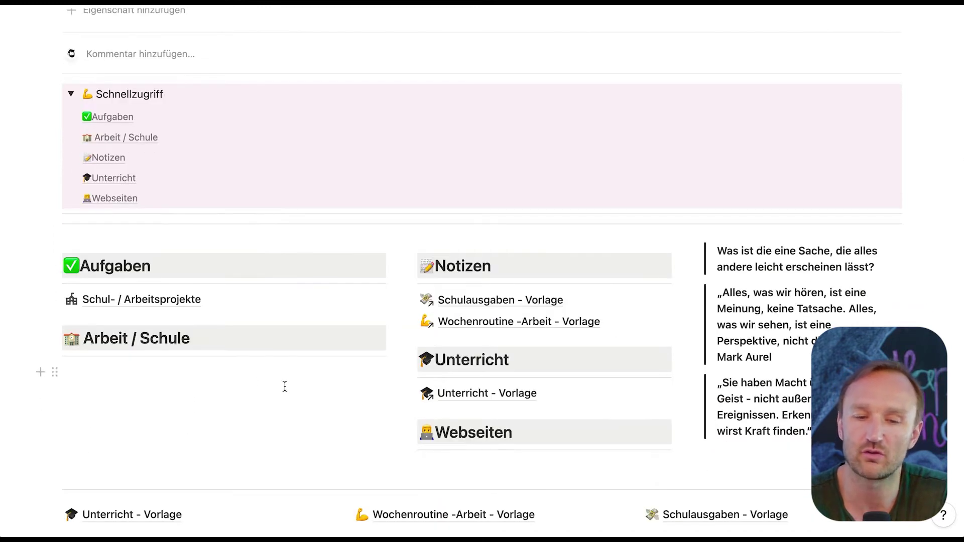
{"action": "scroll", "coordinate": [316, 427], "scroll_direction": "down", "scroll_amount": 4}
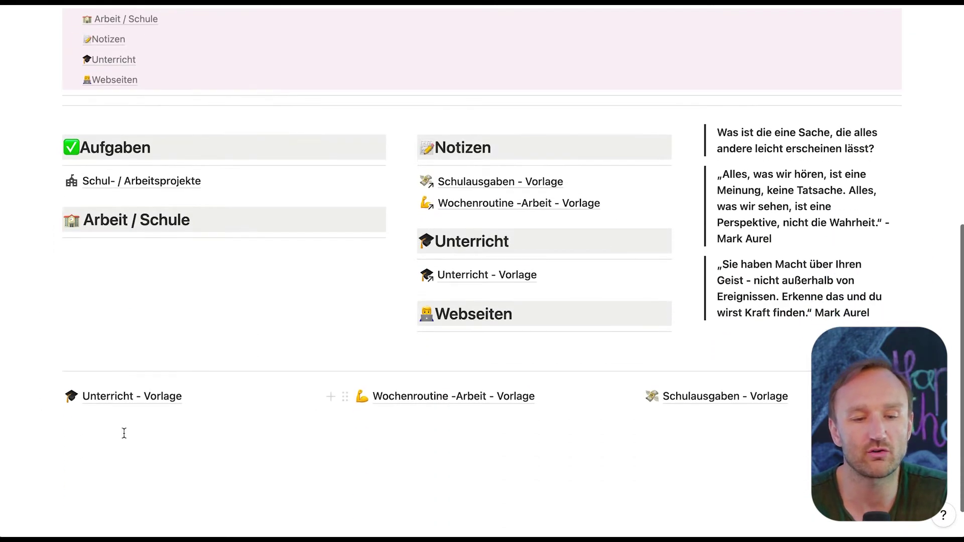
{"action": "left_click", "coordinate": [129, 398]}
View the Schuljahre gallery and Unterrichtsmaterial board, and go back to Schule / Arbeit.
{"action": "scroll", "coordinate": [248, 294], "scroll_direction": "down", "scroll_amount": 5}
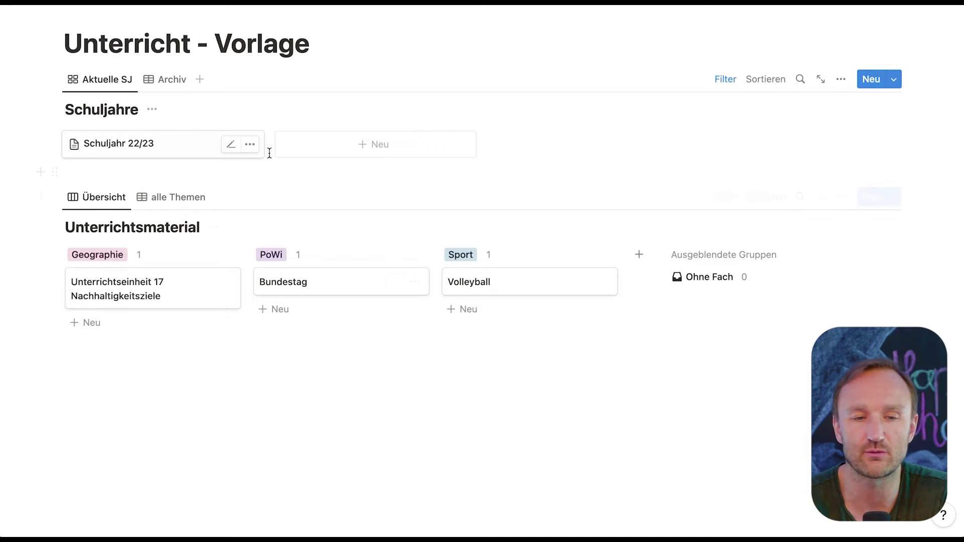
{"action": "scroll", "coordinate": [151, 113], "scroll_direction": "up", "scroll_amount": 4}
{"action": "key", "text": "super+bracketleft"}
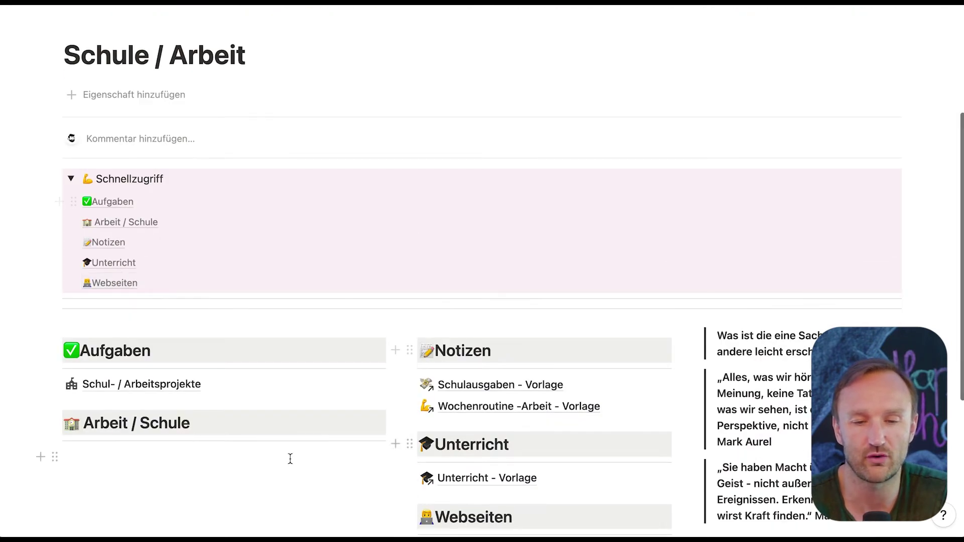
Open Schulausgaben - Vorlage from the Notizen section and view its Aktuell, Kategorien, Monatlich and Jährlich overviews.
{"action": "scroll", "coordinate": [290, 455], "scroll_direction": "down", "scroll_amount": 3}
{"action": "left_click", "coordinate": [503, 312]}
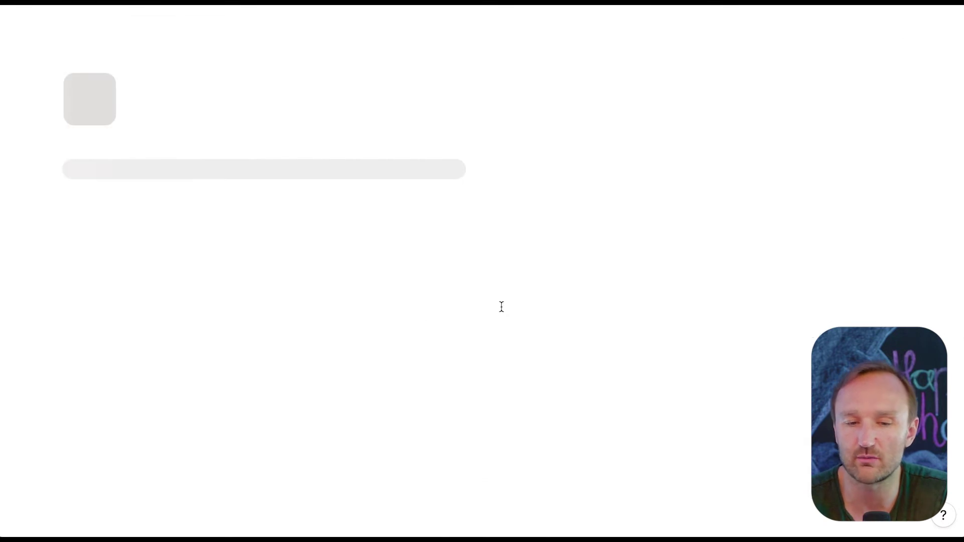
{"action": "scroll", "coordinate": [224, 346], "scroll_direction": "down", "scroll_amount": 5}
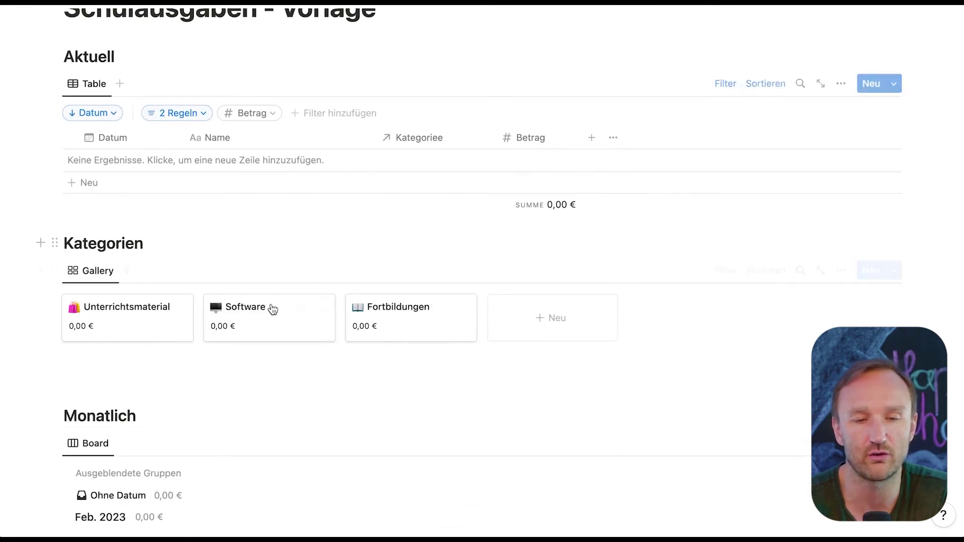
{"action": "scroll", "coordinate": [229, 248], "scroll_direction": "down", "scroll_amount": 2}
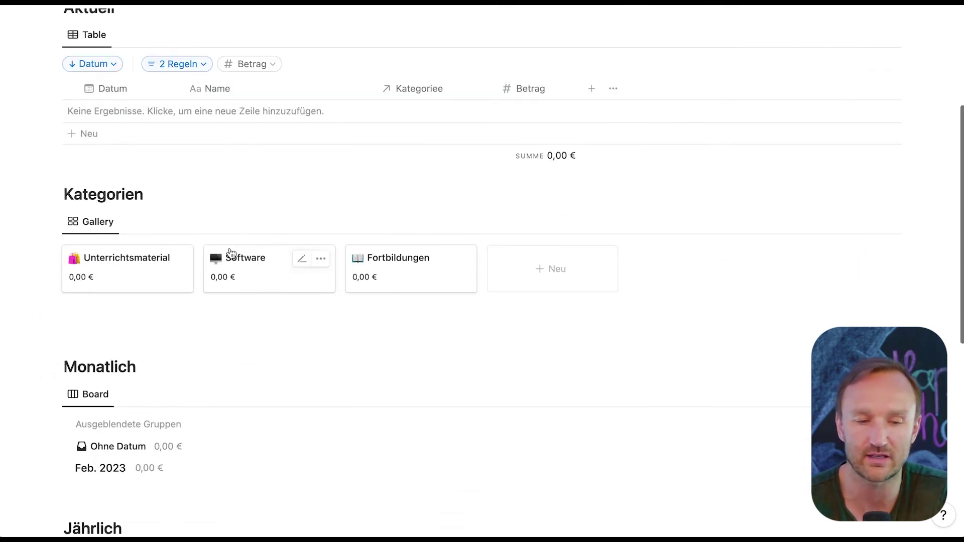
{"action": "scroll", "coordinate": [156, 438], "scroll_direction": "down", "scroll_amount": 6}
{"action": "scroll", "coordinate": [310, 323], "scroll_direction": "down", "scroll_amount": 9}
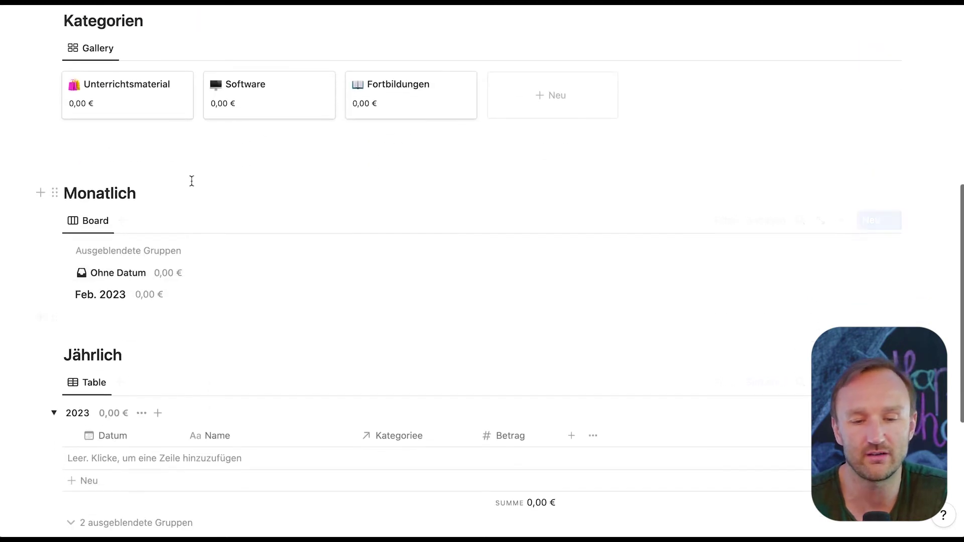
{"action": "scroll", "coordinate": [239, 213], "scroll_direction": "up", "scroll_amount": 20}
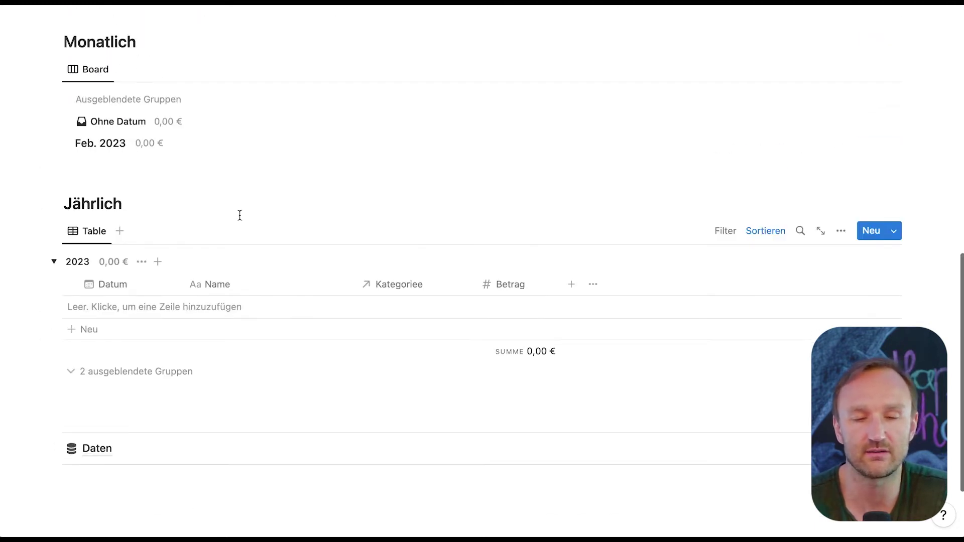
Return to Schule / Arbeit and view its Schnellzugriff, Aufgaben, Notizen, Unterricht and Webseiten sections.
{"action": "left_click", "coordinate": [146, 4]}
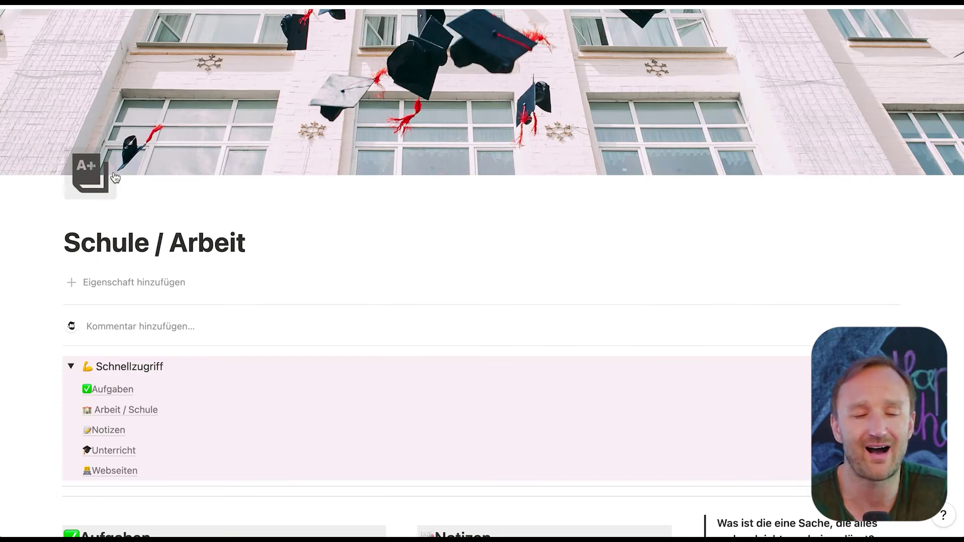
{"action": "scroll", "coordinate": [123, 303], "scroll_direction": "down", "scroll_amount": 5}
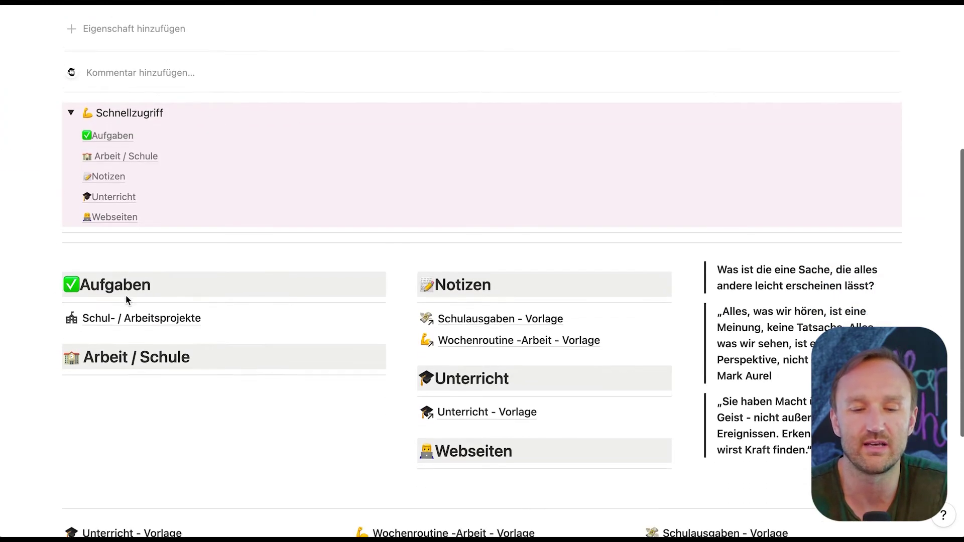
{"action": "scroll", "coordinate": [126, 294], "scroll_direction": "up", "scroll_amount": 1}
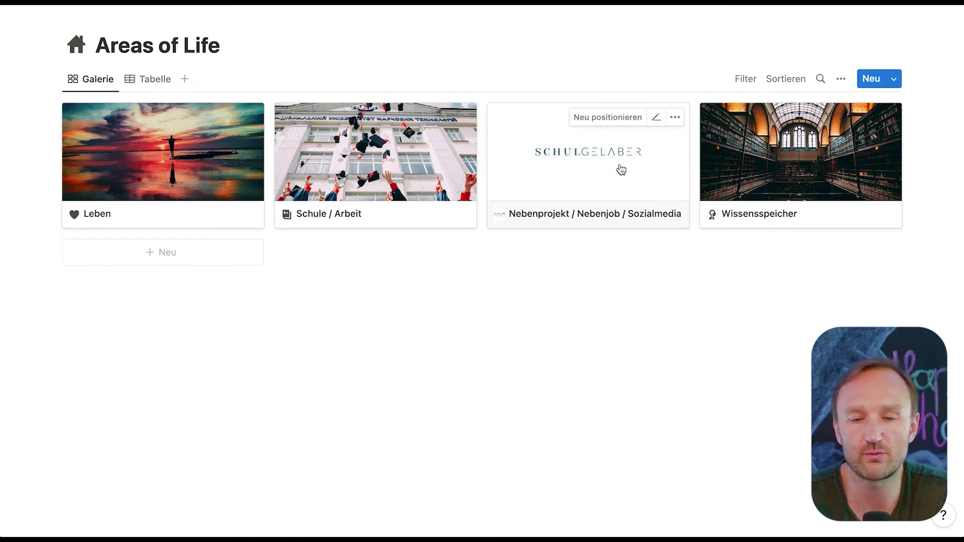
Open Nebenprojekt / Nebenjob / Sozialmedia from Areas of Life and view its Plattformen, Contentplanung, Kalender and Finanzen sections.
{"action": "left_click", "coordinate": [559, 172]}
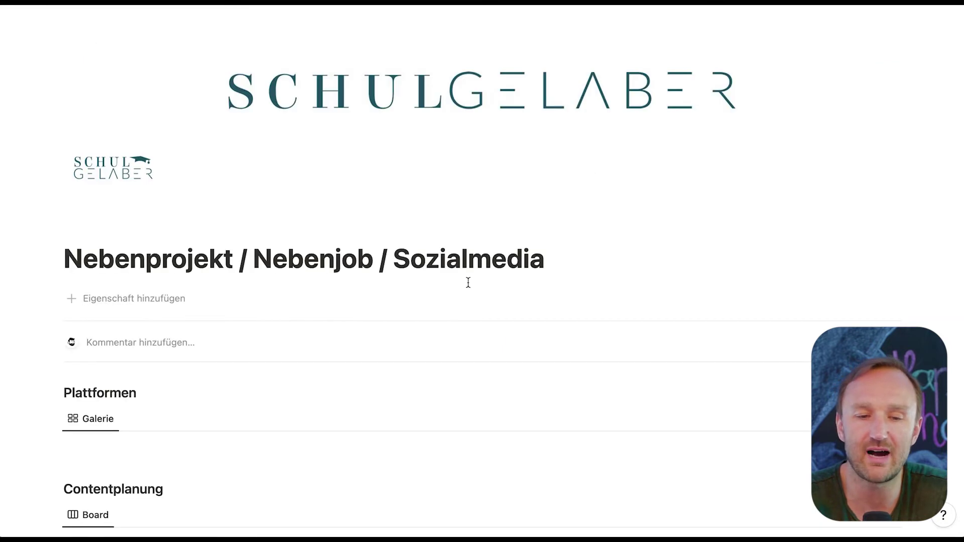
{"action": "scroll", "coordinate": [279, 322], "scroll_direction": "down", "scroll_amount": 1}
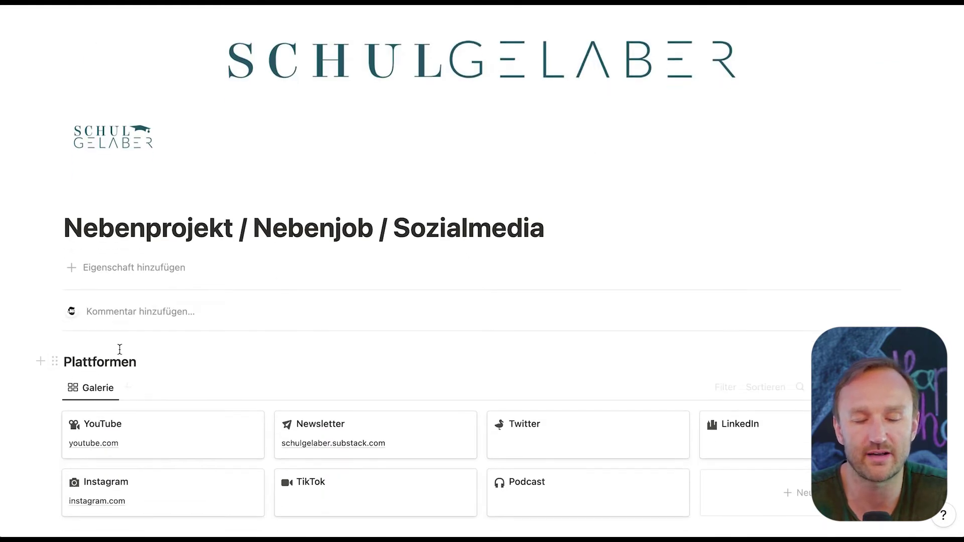
{"action": "scroll", "coordinate": [120, 351], "scroll_direction": "down", "scroll_amount": 3}
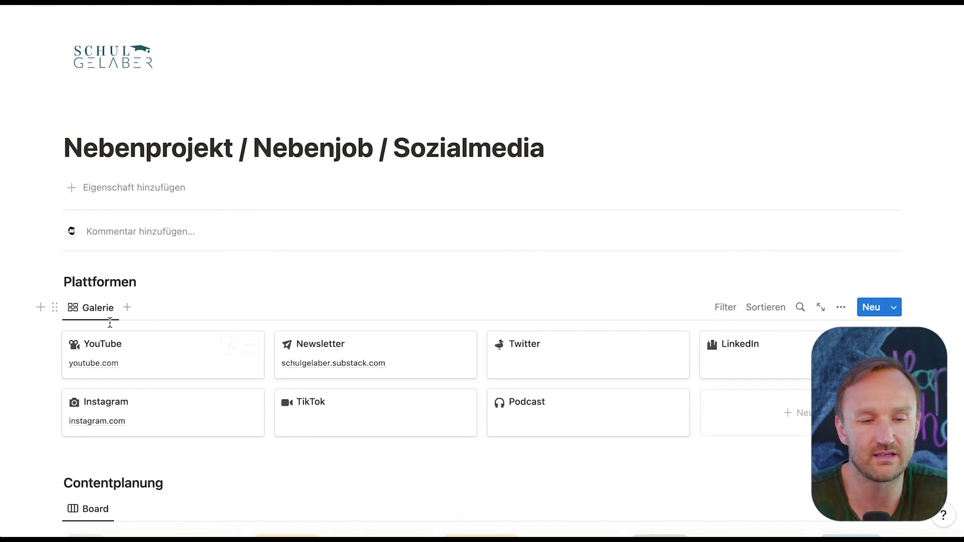
{"action": "scroll", "coordinate": [185, 376], "scroll_direction": "down", "scroll_amount": 3}
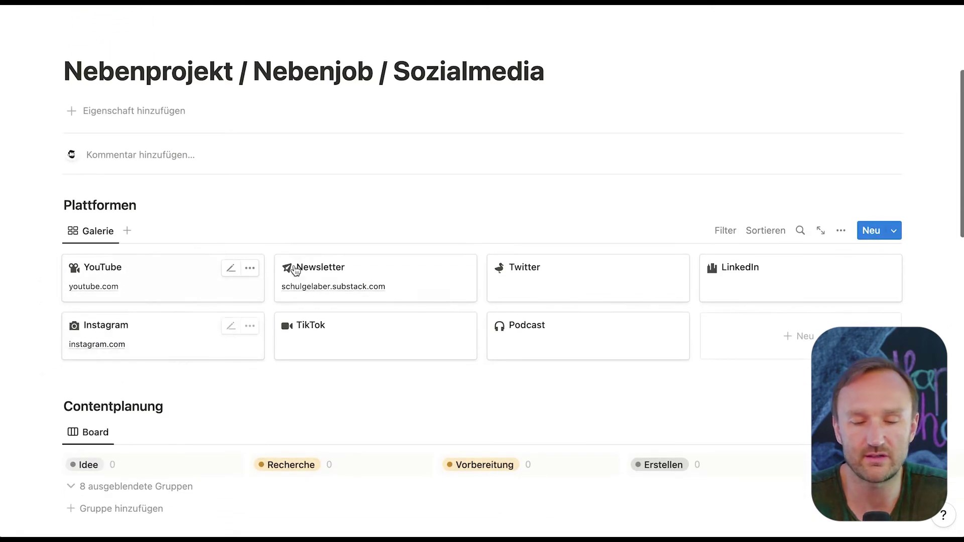
{"action": "scroll", "coordinate": [211, 321], "scroll_direction": "down", "scroll_amount": 1}
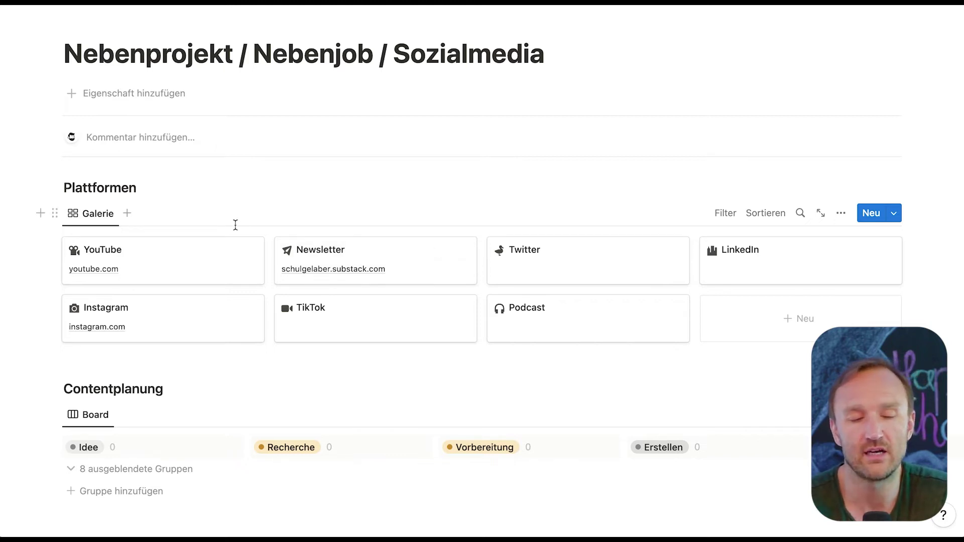
{"action": "scroll", "coordinate": [236, 225], "scroll_direction": "down", "scroll_amount": 7}
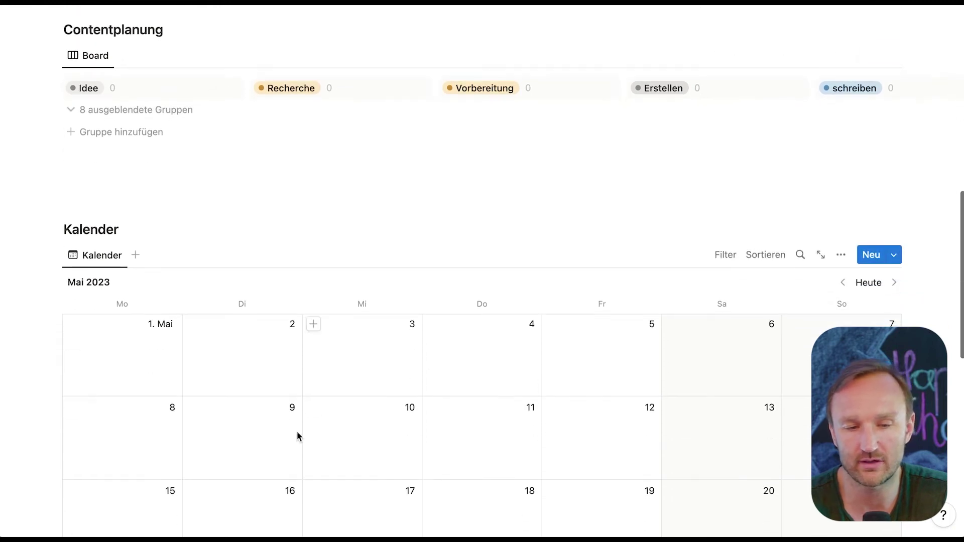
{"action": "scroll", "coordinate": [364, 369], "scroll_direction": "down", "scroll_amount": 10}
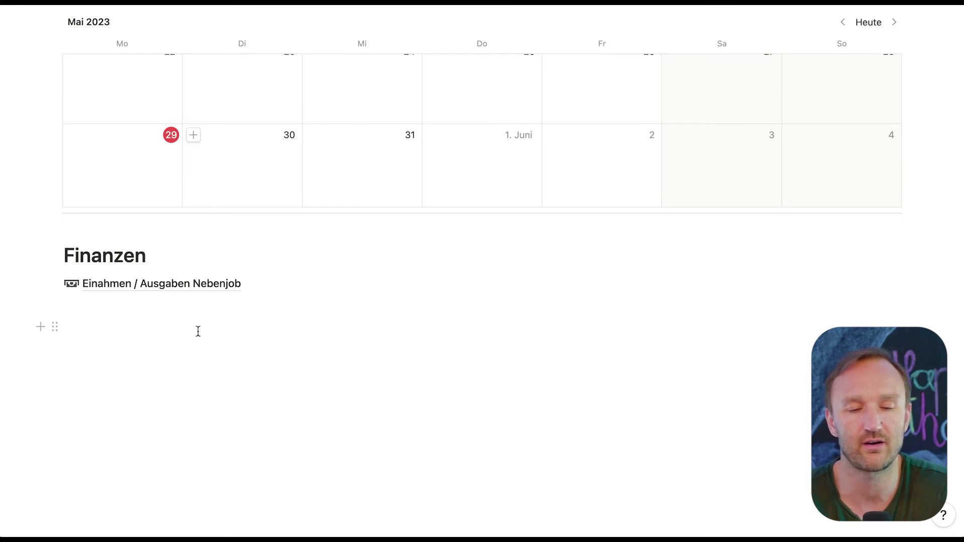
Open Einahmen / Ausgaben Nebenjob, view its Aktuell, Kategorie and monthly income and expense sections, and return to Life OS - Vorlage.
{"action": "left_click", "coordinate": [145, 281]}
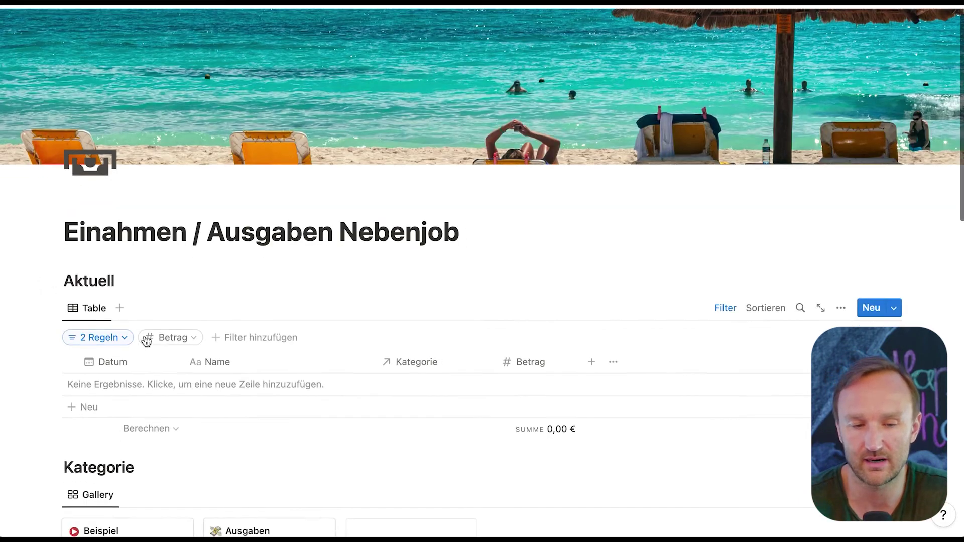
{"action": "scroll", "coordinate": [146, 341], "scroll_direction": "down", "scroll_amount": 4}
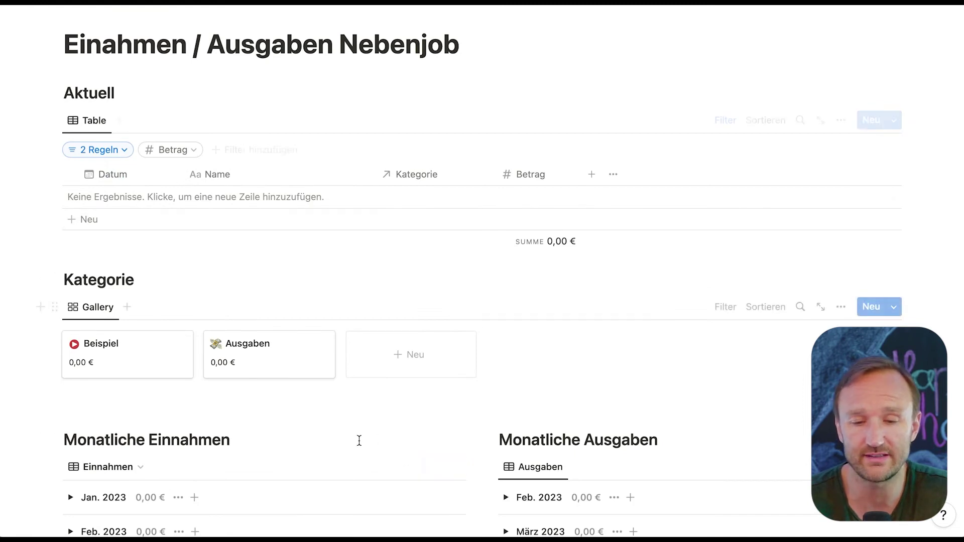
{"action": "scroll", "coordinate": [359, 441], "scroll_direction": "down", "scroll_amount": 5}
{"action": "scroll", "coordinate": [310, 337], "scroll_direction": "up", "scroll_amount": 1}
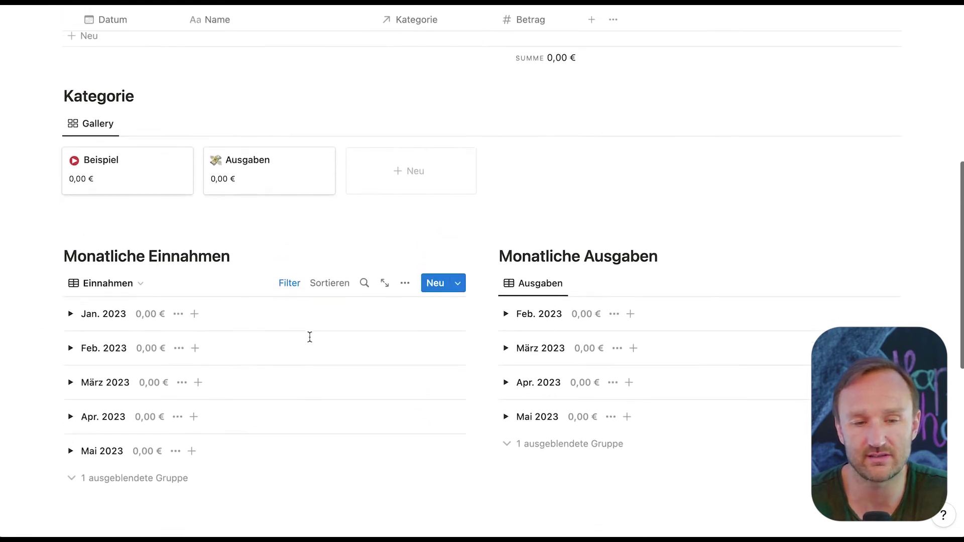
{"action": "mouse_move", "coordinate": [273, 291]}
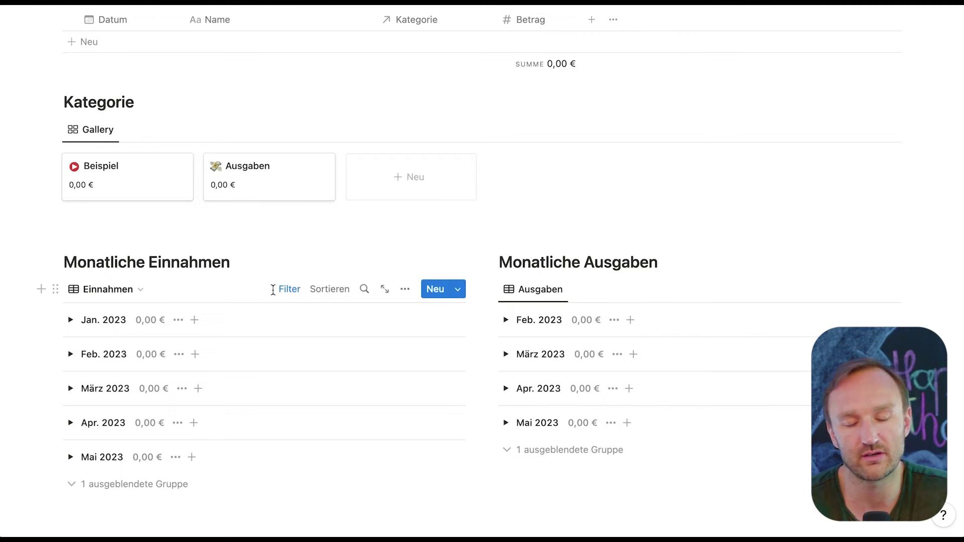
{"action": "scroll", "coordinate": [250, 275], "scroll_direction": "up", "scroll_amount": 7}
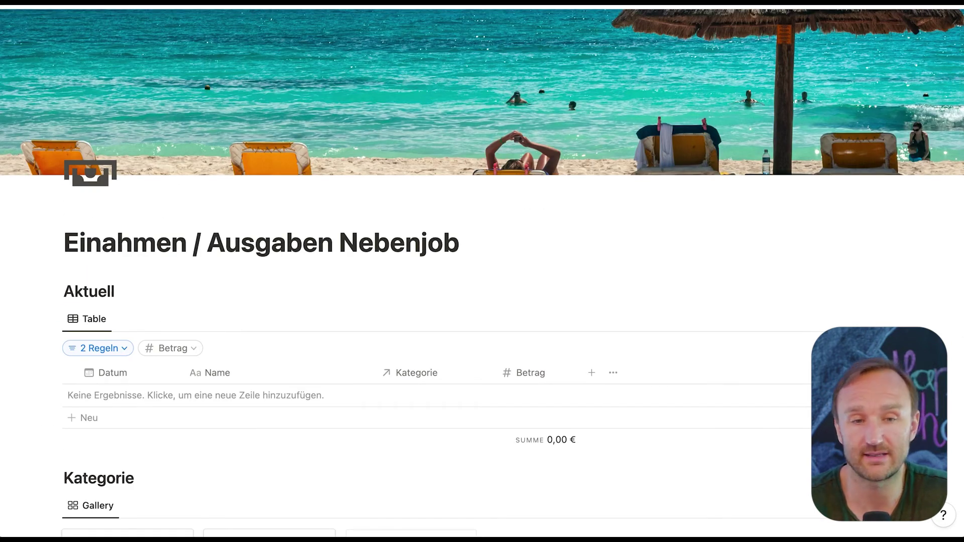
{"action": "left_click", "coordinate": [167, 4]}
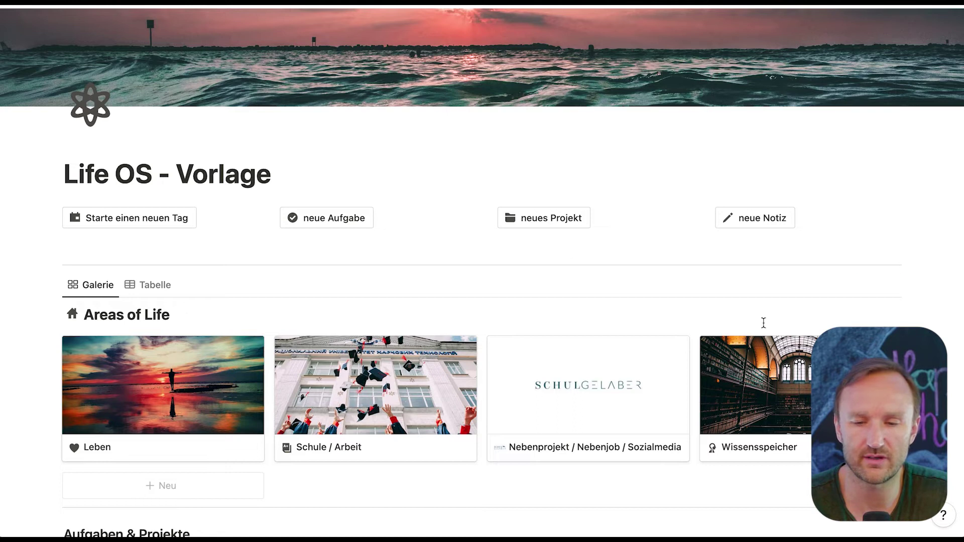
Open the Wissensspeicher area, view its linked pages, and open Medienspeicher - Vorlage.
{"action": "left_click", "coordinate": [793, 407]}
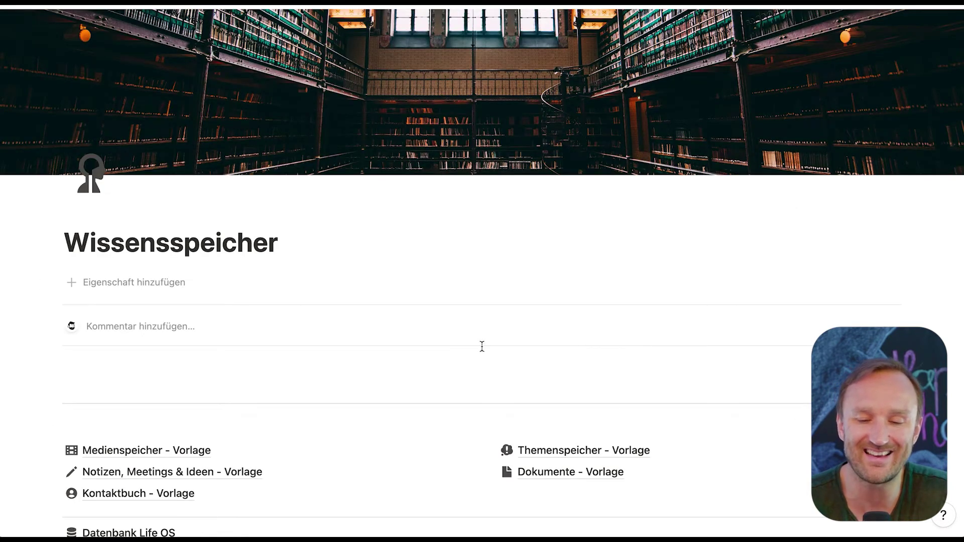
{"action": "scroll", "coordinate": [482, 346], "scroll_direction": "down", "scroll_amount": 2}
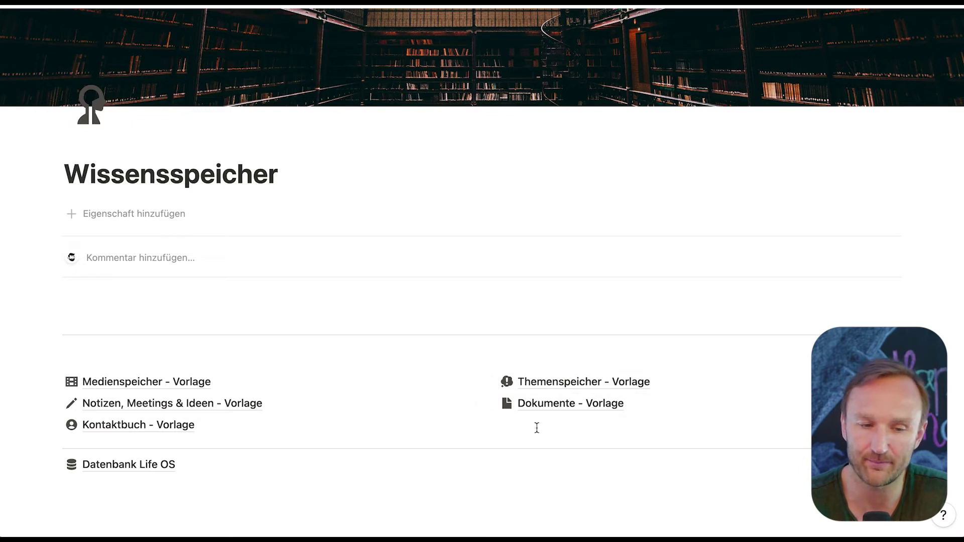
{"action": "left_click", "coordinate": [176, 381]}
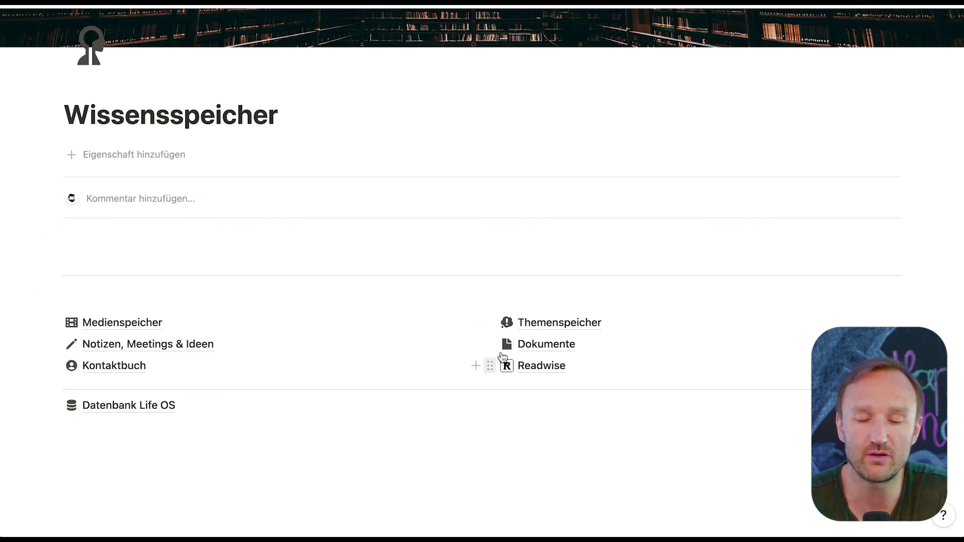
Open the Readwise page from Wissensspeicher, view its Library table, and go back to Wissensspeicher.
{"action": "left_click", "coordinate": [550, 367]}
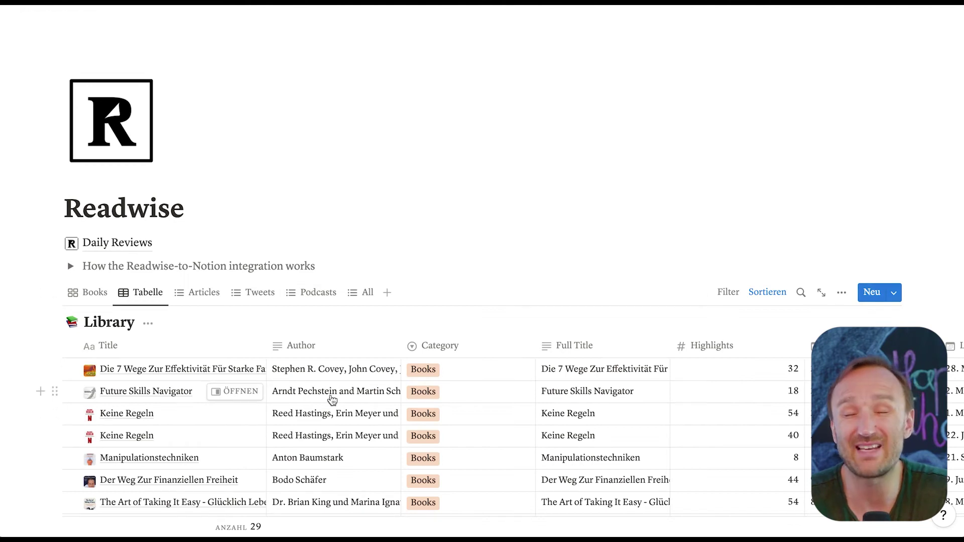
{"action": "scroll", "coordinate": [331, 399], "scroll_direction": "down", "scroll_amount": 2}
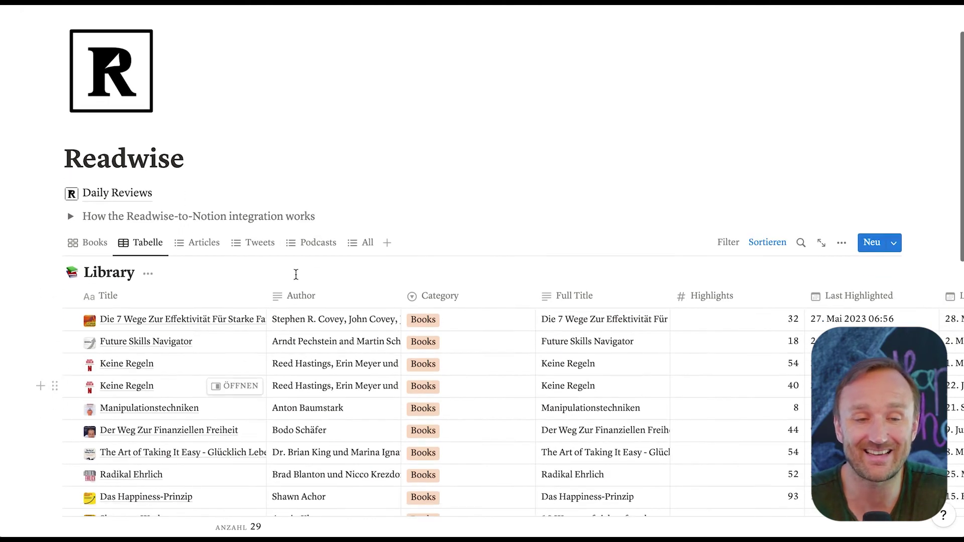
{"action": "left_click", "coordinate": [146, 6]}
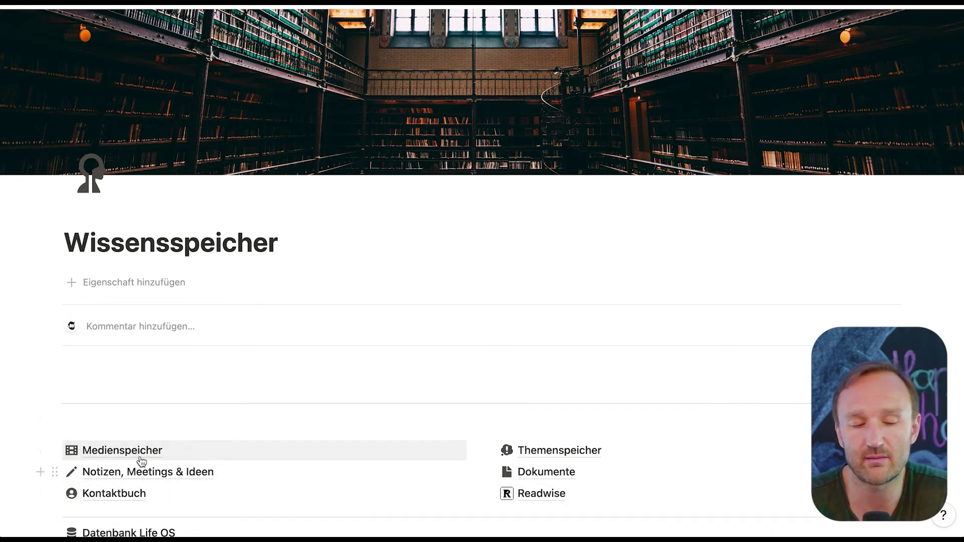
Open Medienspeicher, switch to the Alle Medien view, and look through its entries and the full list of views.
{"action": "left_click", "coordinate": [115, 455]}
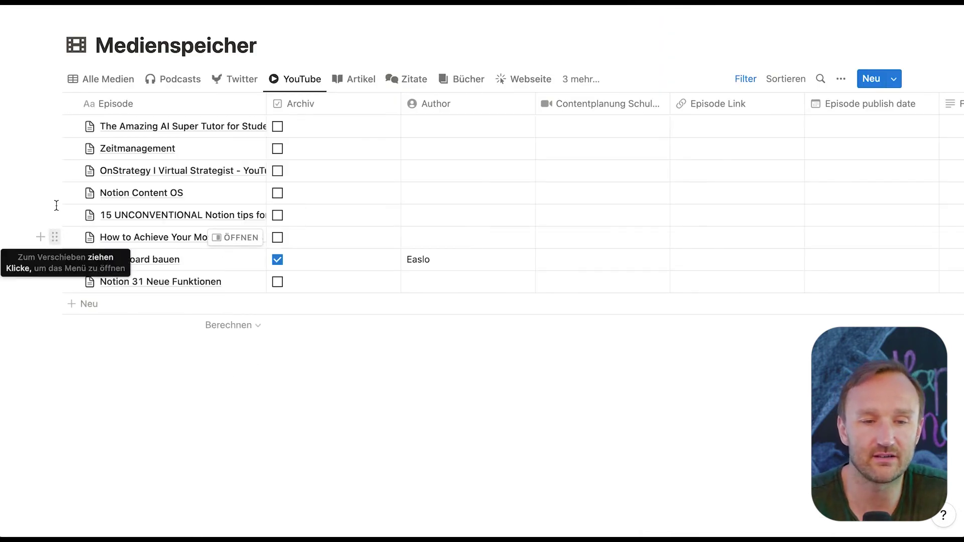
{"action": "left_click", "coordinate": [114, 86]}
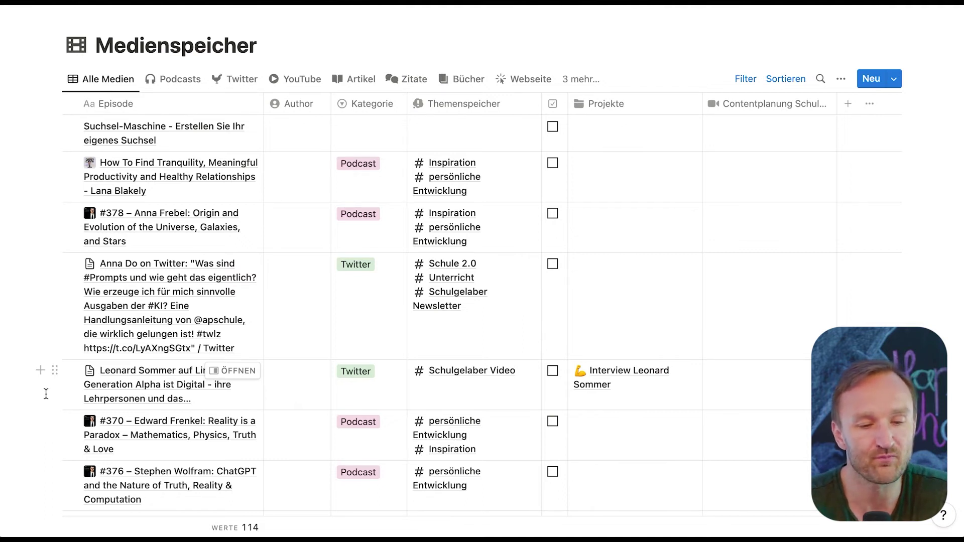
{"action": "scroll", "coordinate": [102, 365], "scroll_direction": "down", "scroll_amount": 15}
{"action": "scroll", "coordinate": [103, 363], "scroll_direction": "up", "scroll_amount": 15}
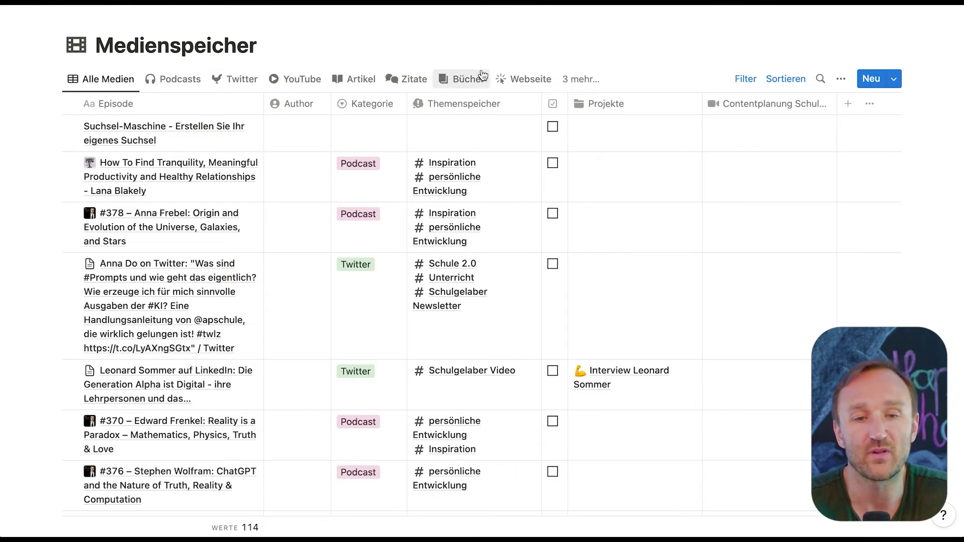
{"action": "left_click", "coordinate": [586, 79]}
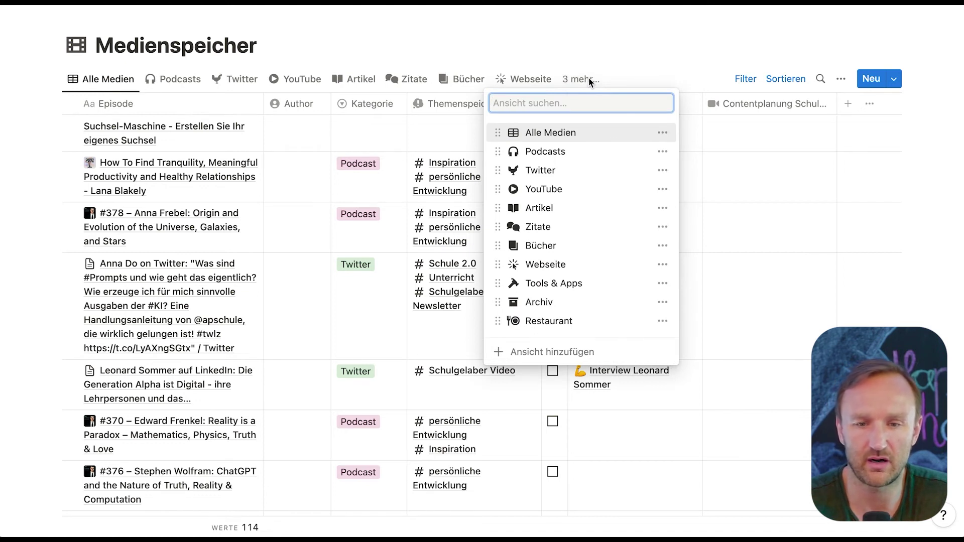
{"action": "left_click", "coordinate": [52, 191]}
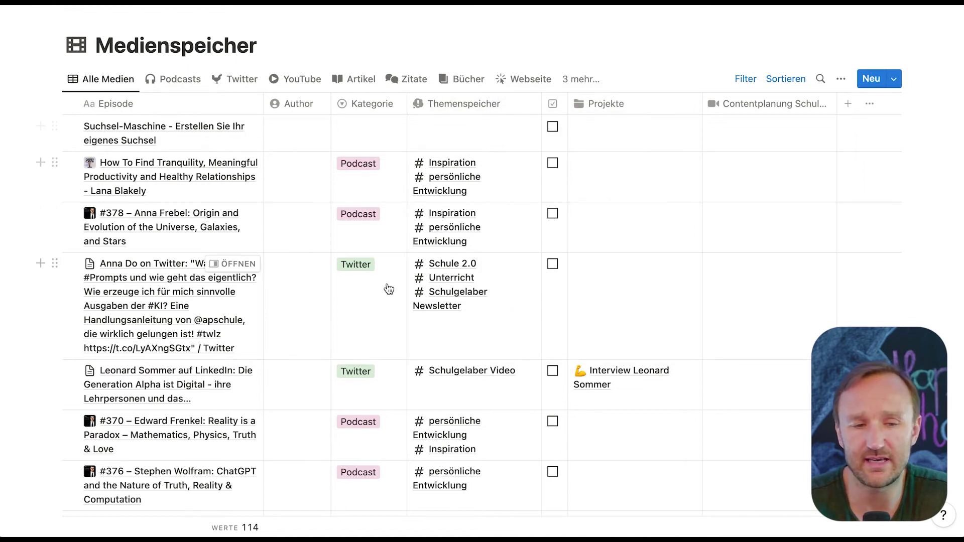
Open the Twitter entry about #Prompts in Medienspeicher, view its embedded tweet and properties, and close it.
{"action": "left_click", "coordinate": [159, 336]}
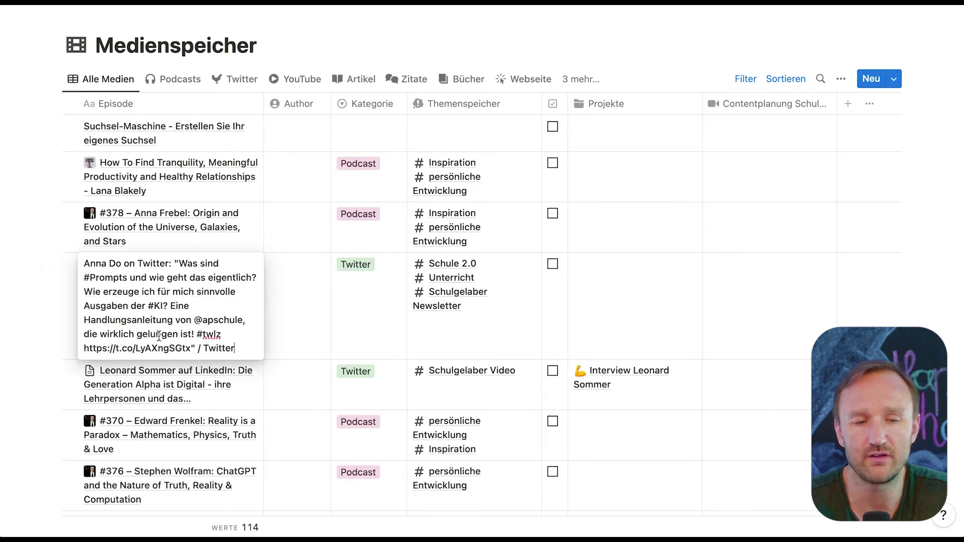
{"action": "left_click", "coordinate": [38, 310]}
{"action": "left_click", "coordinate": [241, 261]}
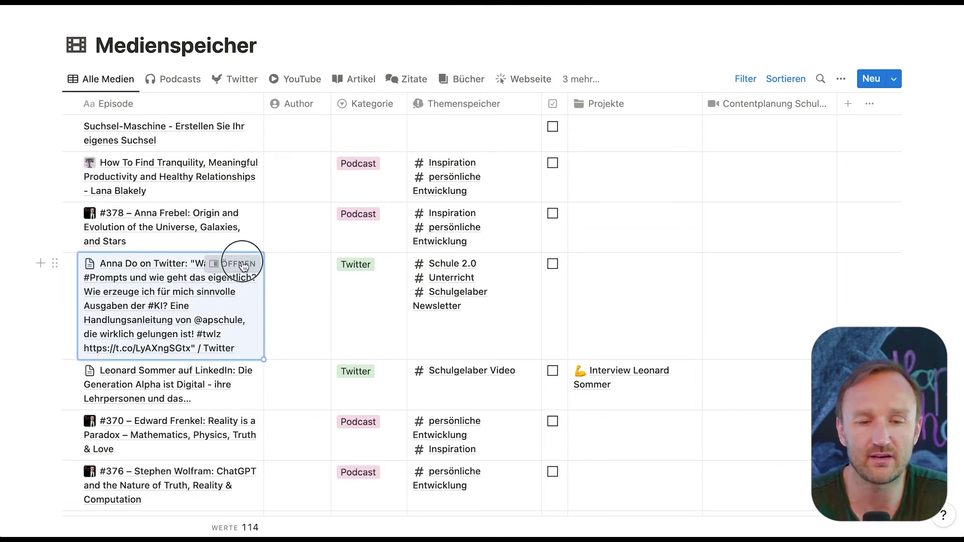
{"action": "scroll", "coordinate": [727, 345], "scroll_direction": "down", "scroll_amount": 10}
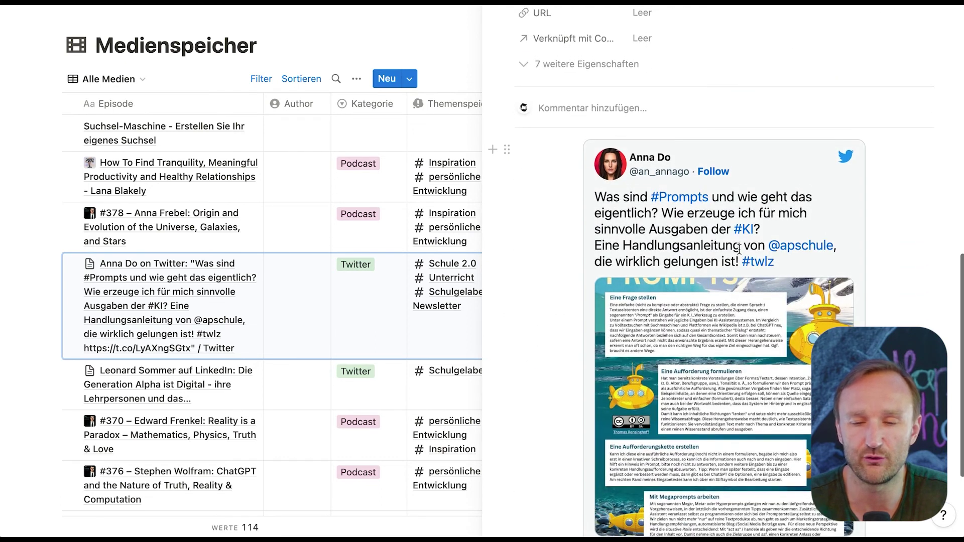
{"action": "scroll", "coordinate": [713, 302], "scroll_direction": "up", "scroll_amount": 5}
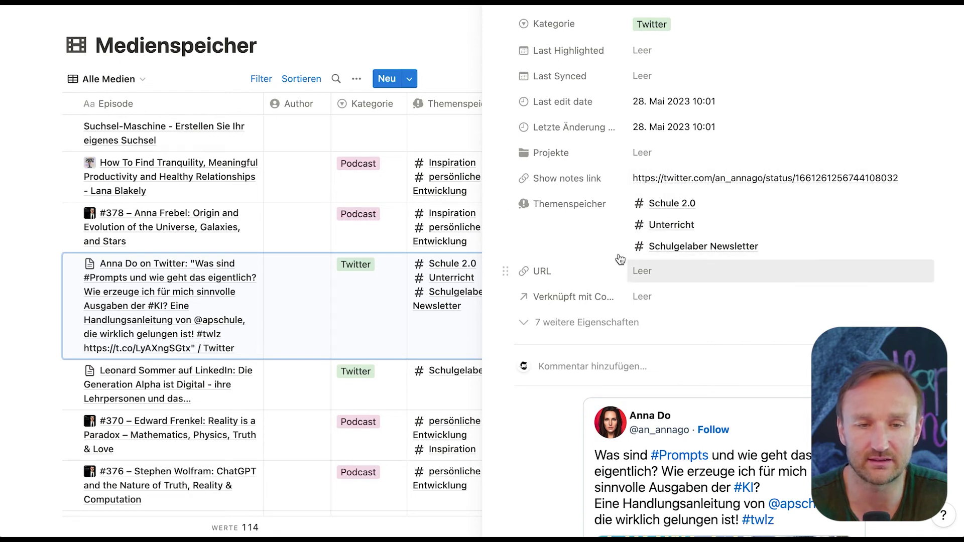
{"action": "key", "text": "Escape"}
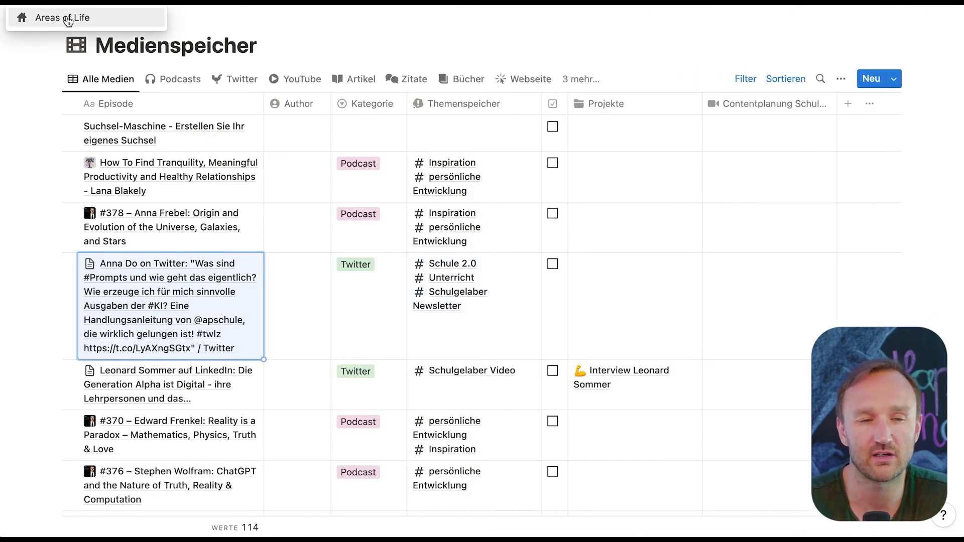
Go back to Areas of Life, open the Newsletter platform from the side-project page's Plattformen gallery, and view its board.
{"action": "left_click", "coordinate": [68, 22]}
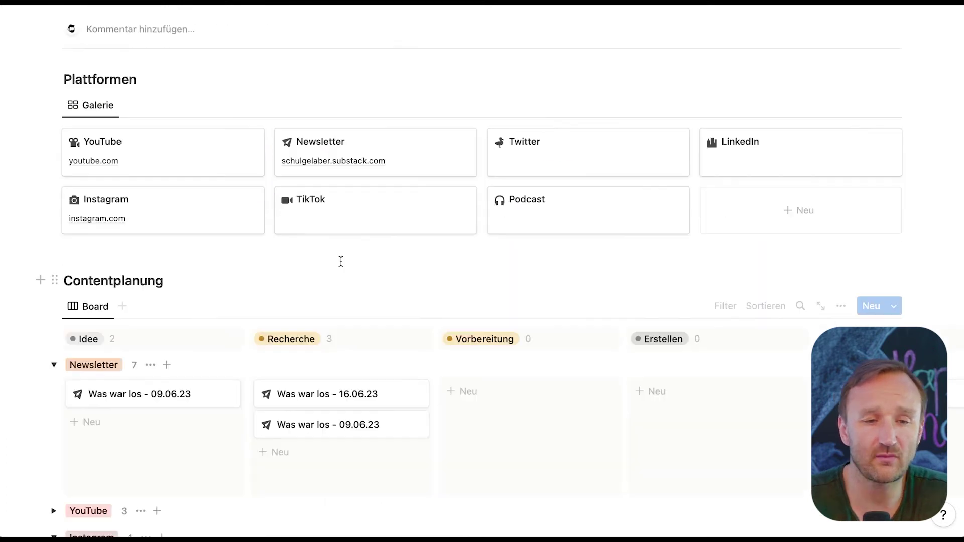
{"action": "left_click", "coordinate": [345, 142]}
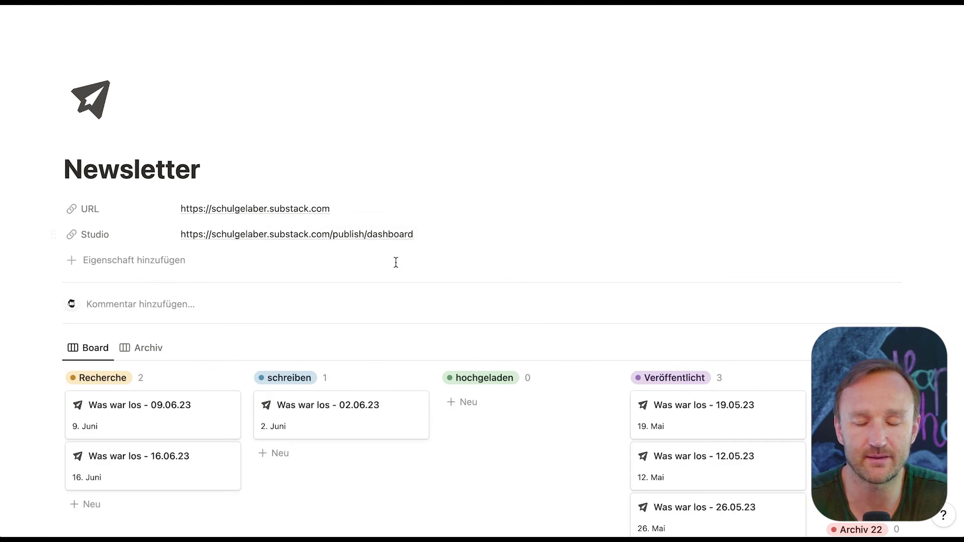
{"action": "scroll", "coordinate": [396, 260], "scroll_direction": "down", "scroll_amount": 3}
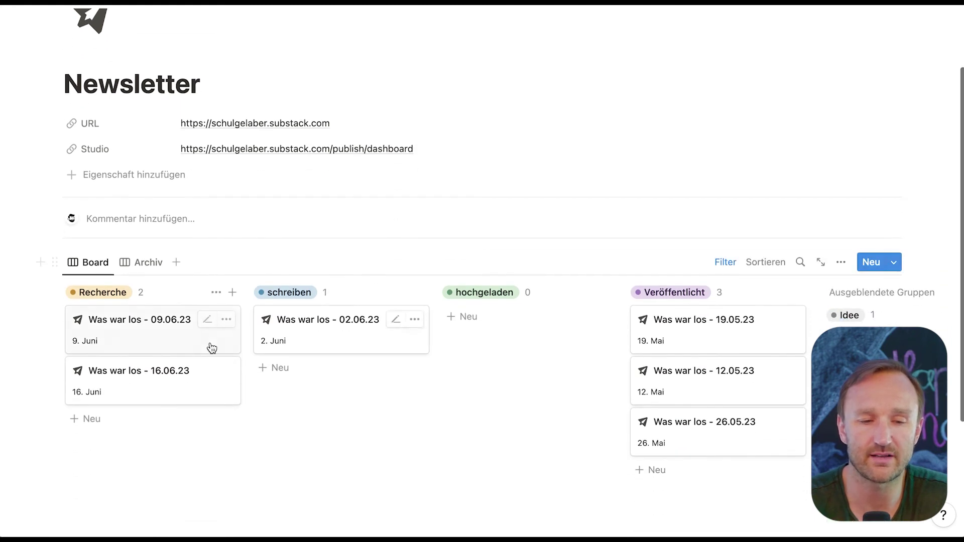
Open the issue "Was war los - 16.06.23" from the Newsletter board, expand Medienspeicher under its Themenspeicher heading, view the entries, and close it.
{"action": "left_click", "coordinate": [138, 378]}
{"action": "scroll", "coordinate": [533, 410], "scroll_direction": "down", "scroll_amount": 10}
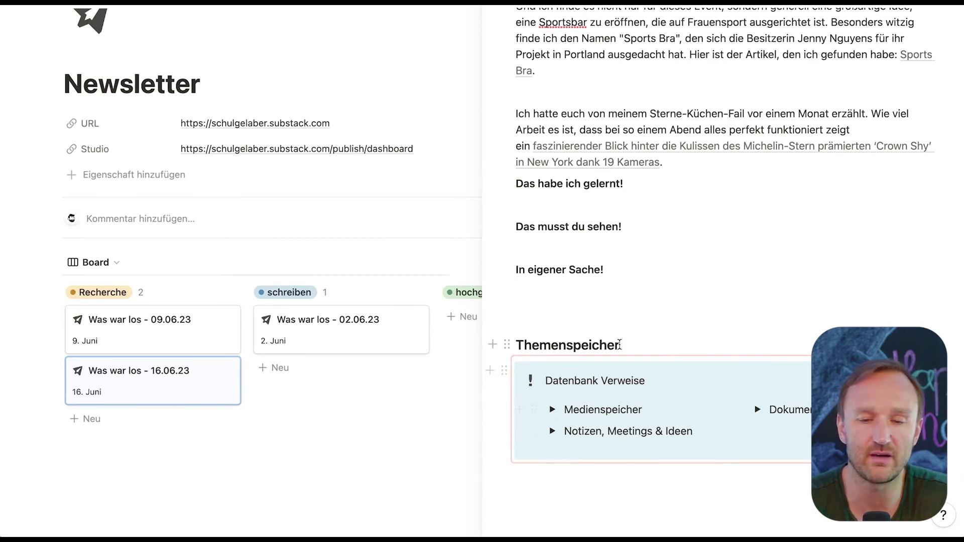
{"action": "left_click", "coordinate": [552, 410]}
{"action": "scroll", "coordinate": [577, 401], "scroll_direction": "down", "scroll_amount": 3}
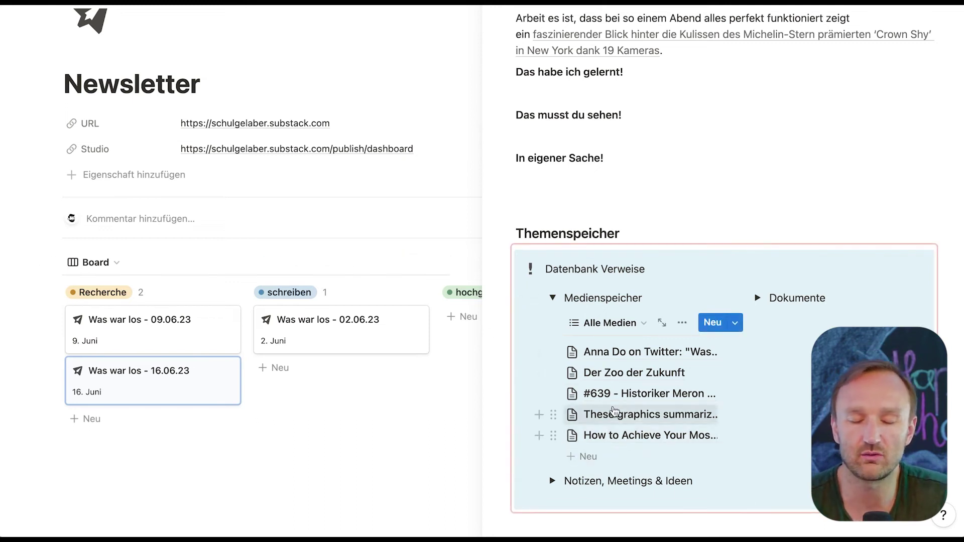
{"action": "left_click", "coordinate": [299, 446]}
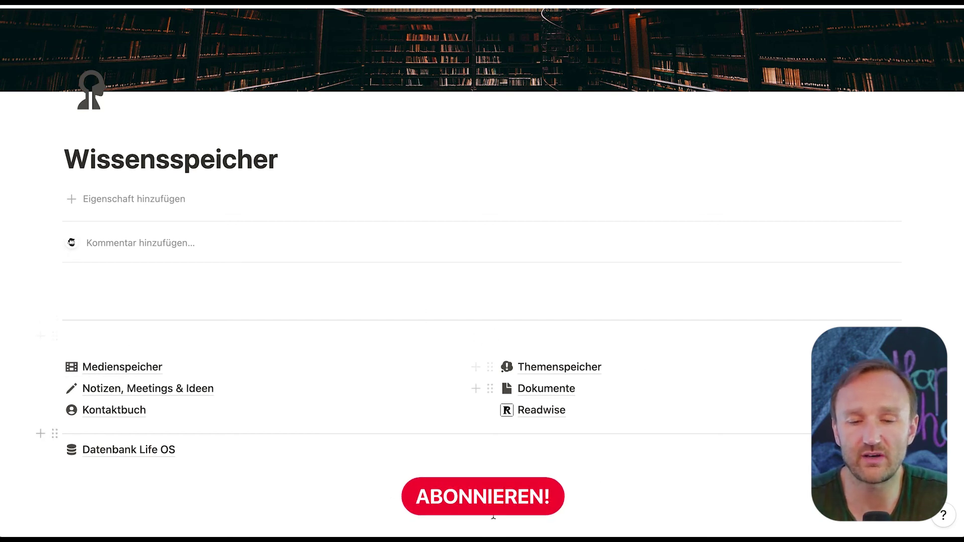
Open Themenspeicher from Wissensspeicher, open the Gesundheit topic in the first gallery row, and look through its expanded Medienspeicher list.
{"action": "left_click", "coordinate": [557, 367]}
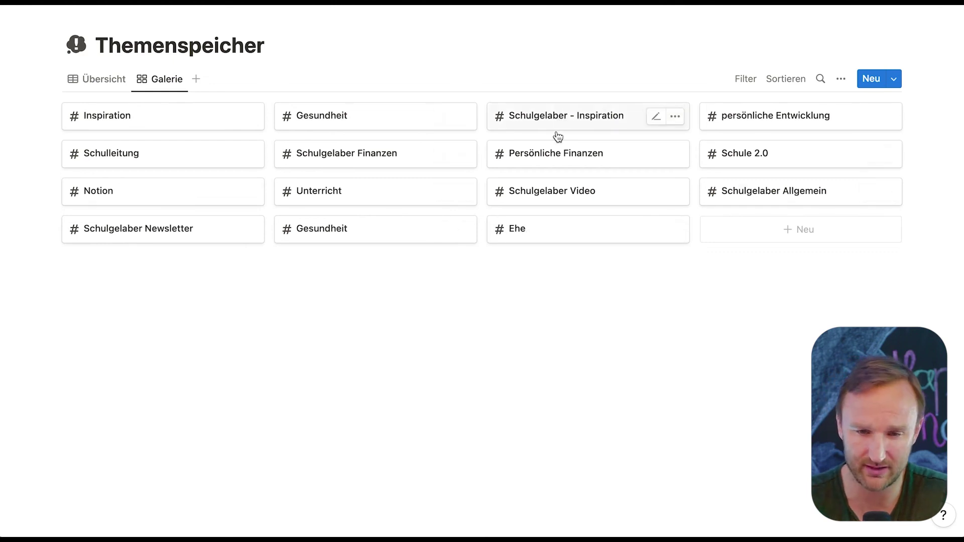
{"action": "left_click", "coordinate": [351, 122]}
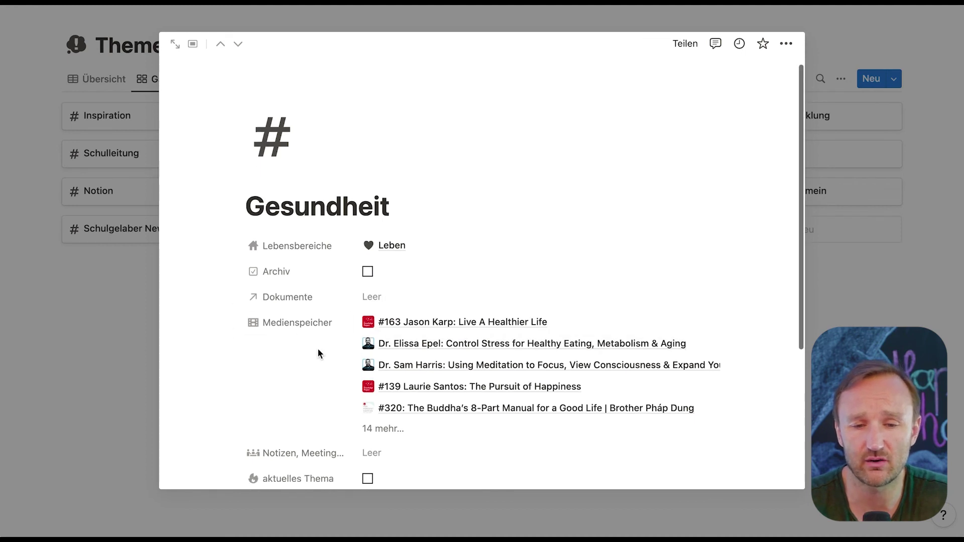
{"action": "scroll", "coordinate": [318, 350], "scroll_direction": "down", "scroll_amount": 5}
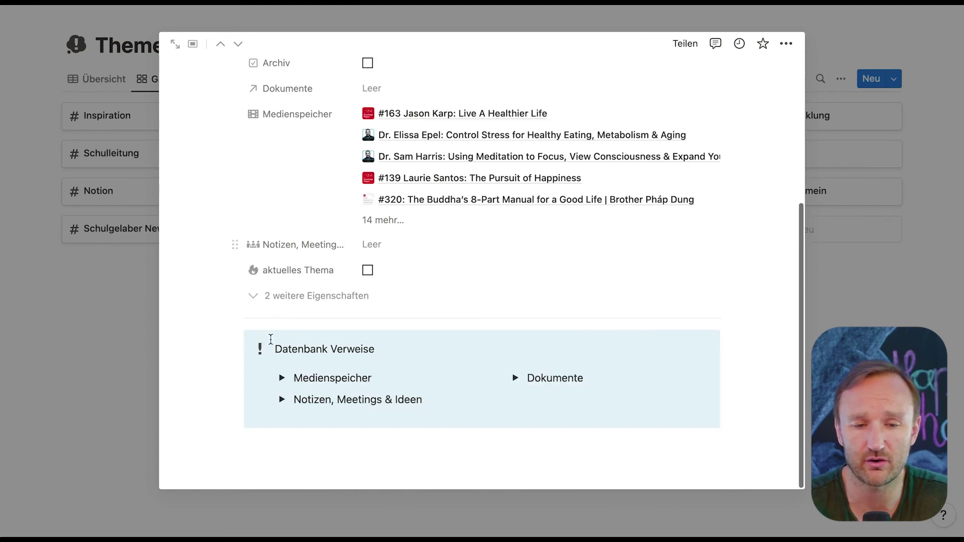
{"action": "left_click", "coordinate": [282, 377]}
{"action": "scroll", "coordinate": [370, 408], "scroll_direction": "down", "scroll_amount": 4}
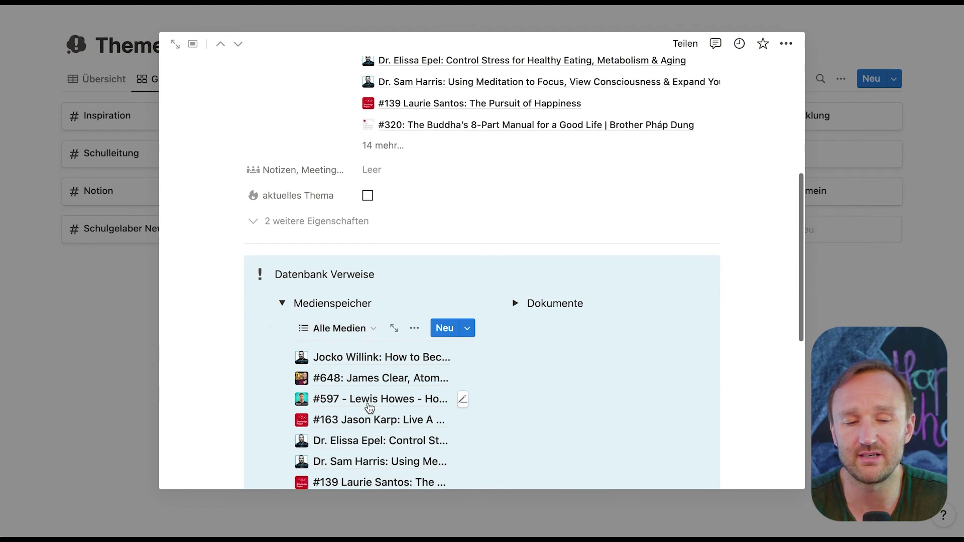
{"action": "scroll", "coordinate": [370, 409], "scroll_direction": "down", "scroll_amount": 2}
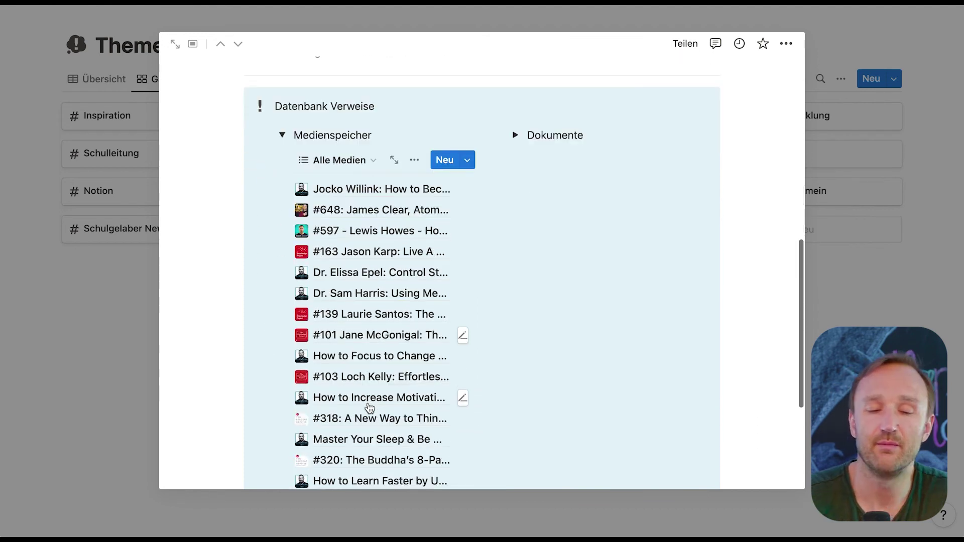
{"action": "scroll", "coordinate": [387, 266], "scroll_direction": "down", "scroll_amount": 1}
{"action": "scroll", "coordinate": [388, 249], "scroll_direction": "down", "scroll_amount": 3}
{"action": "scroll", "coordinate": [347, 122], "scroll_direction": "up", "scroll_amount": 4}
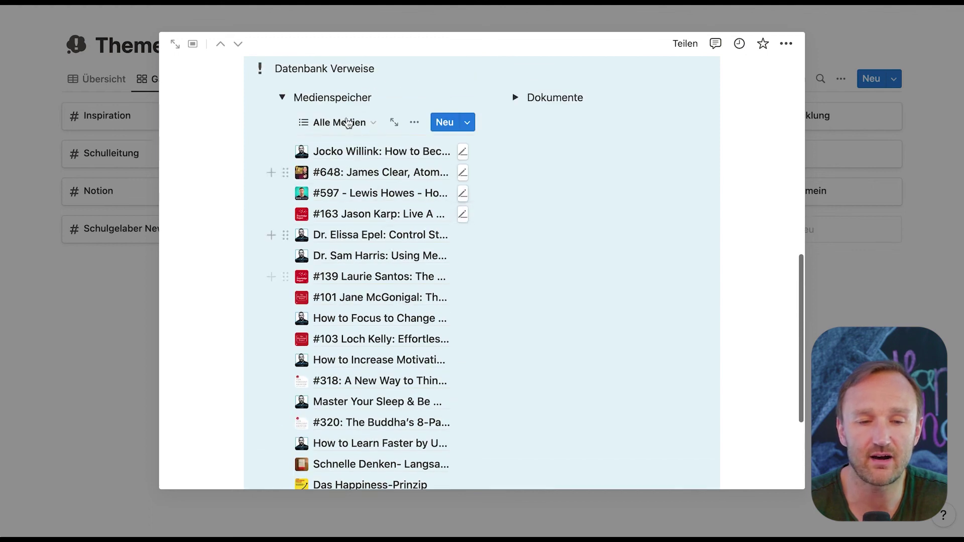
Collapse Medienspeicher in the Gesundheit topic, expand Notizen, Meetings & Ideen and Dokumente, review the topic's properties, and close it.
{"action": "left_click", "coordinate": [282, 97]}
{"action": "left_click", "coordinate": [279, 401]}
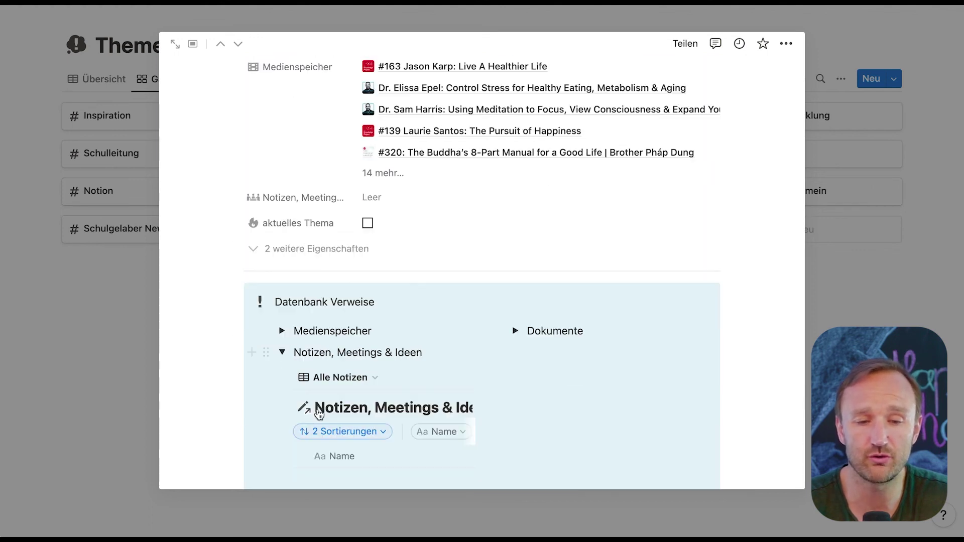
{"action": "scroll", "coordinate": [355, 420], "scroll_direction": "down", "scroll_amount": 2}
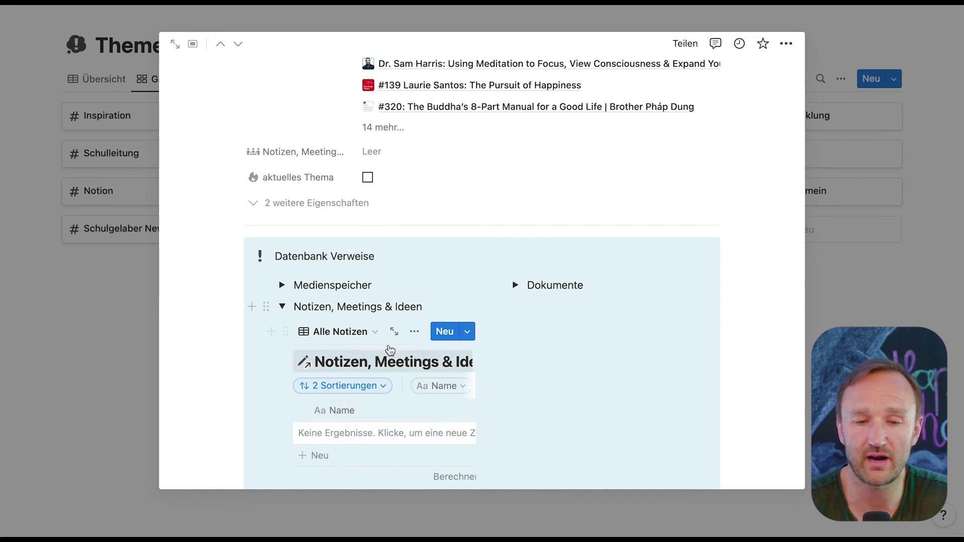
{"action": "left_click", "coordinate": [516, 285]}
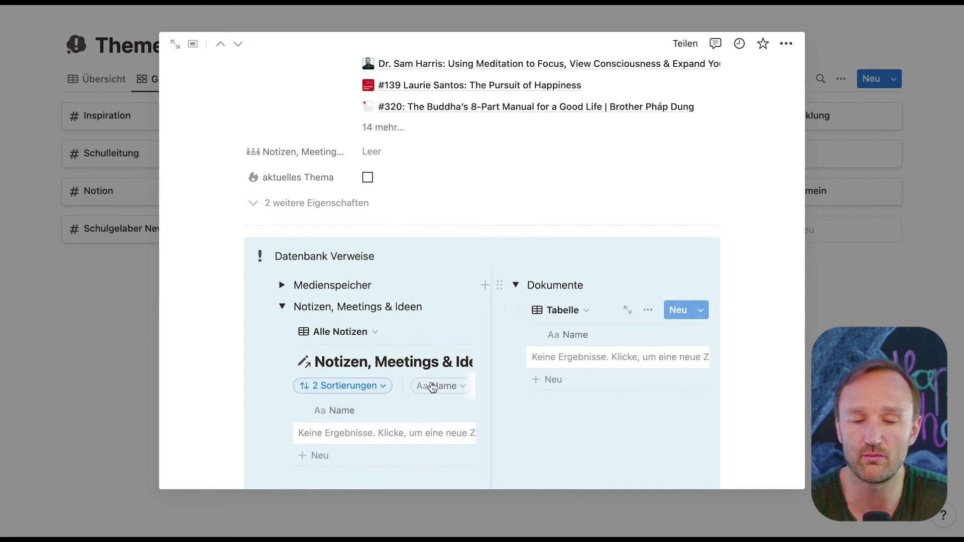
{"action": "scroll", "coordinate": [362, 271], "scroll_direction": "up", "scroll_amount": 5}
{"action": "scroll", "coordinate": [363, 271], "scroll_direction": "up", "scroll_amount": 2}
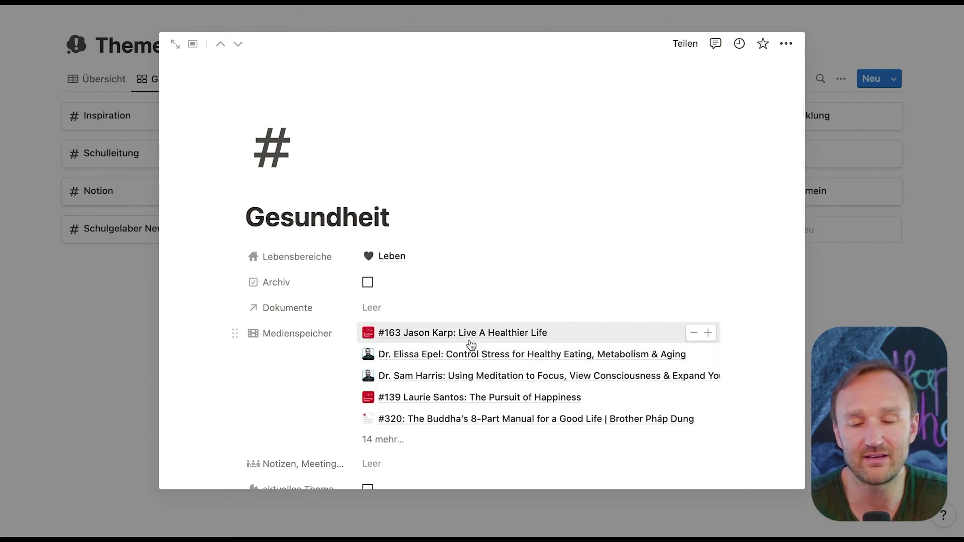
{"action": "scroll", "coordinate": [341, 443], "scroll_direction": "down", "scroll_amount": 3}
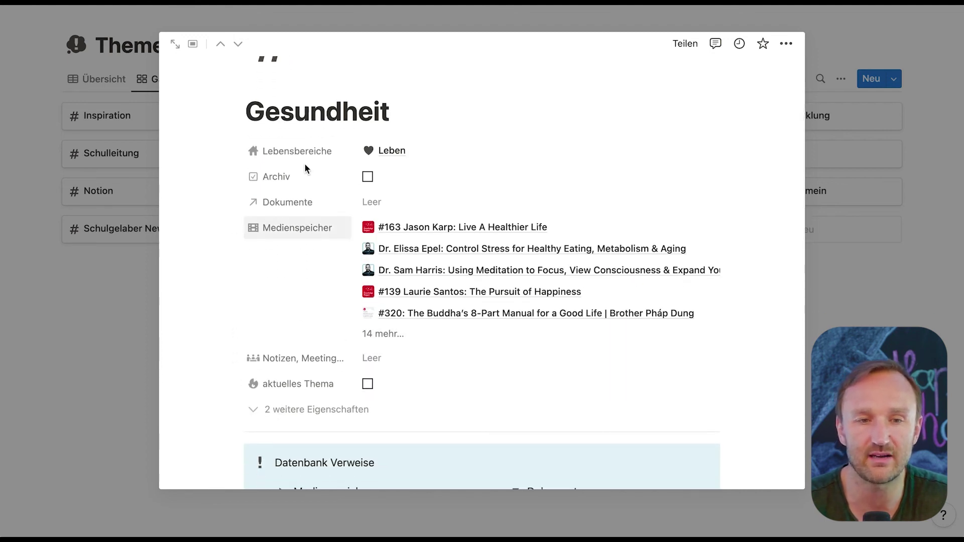
{"action": "left_click", "coordinate": [88, 382]}
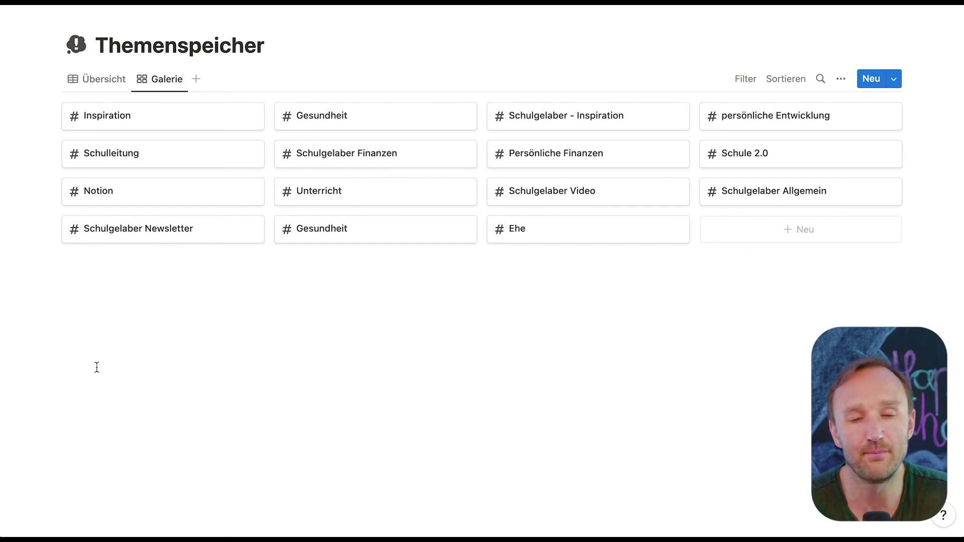
Go back to Wissensspeicher, open the Notizen, Meetings & Ideen database, and hide its filter and sort bar.
{"action": "left_click", "coordinate": [136, 6]}
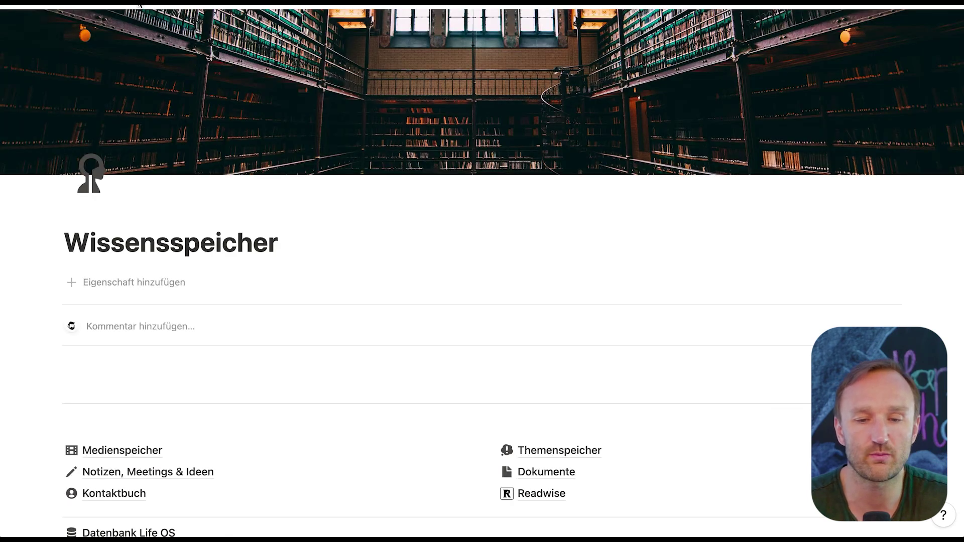
{"action": "scroll", "coordinate": [351, 362], "scroll_direction": "down", "scroll_amount": 2}
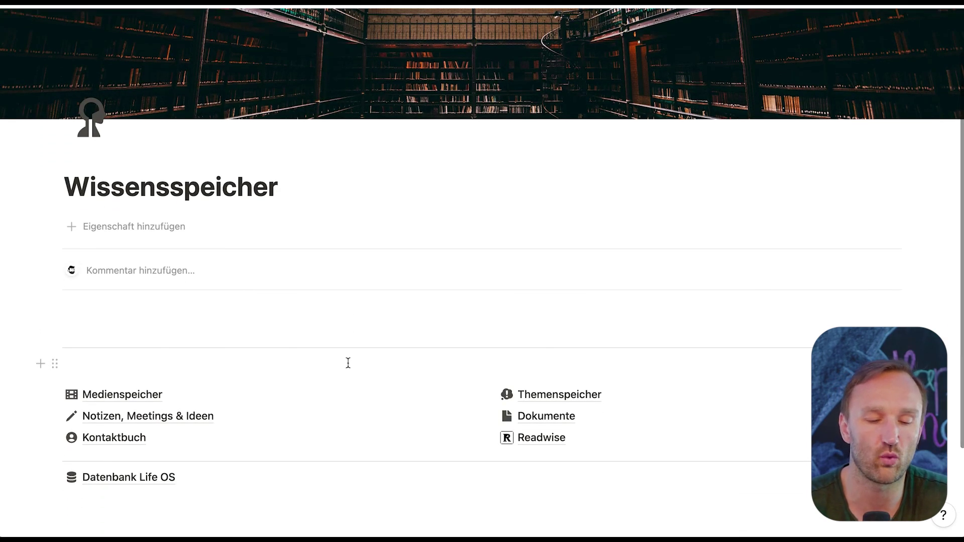
{"action": "left_click", "coordinate": [243, 422]}
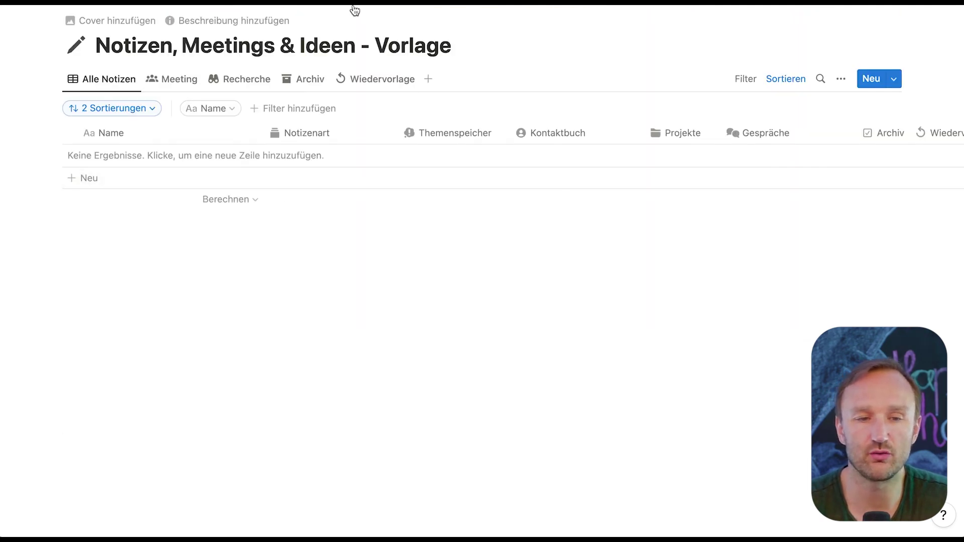
{"action": "left_click", "coordinate": [745, 78]}
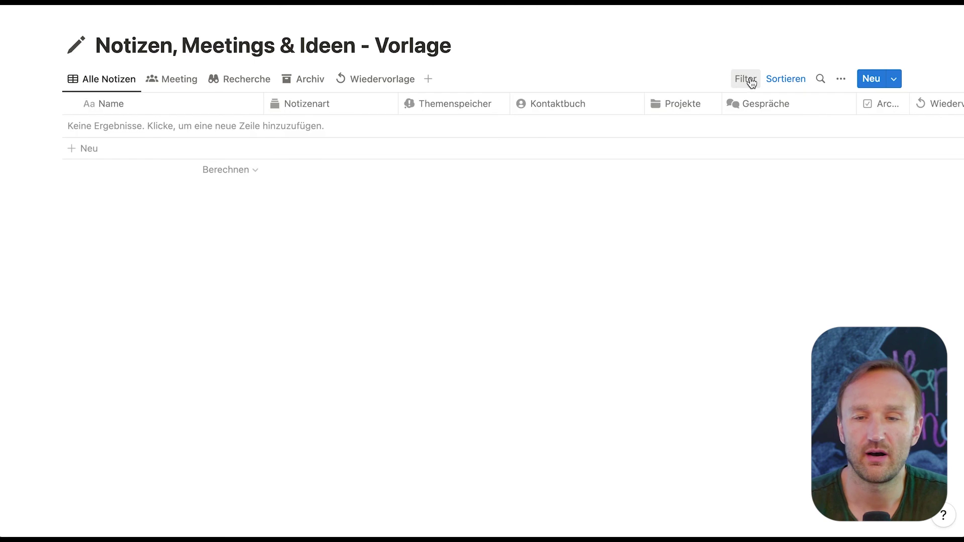
Open the Meeting Vorlage template for editing, view its properties, goal, participants and agenda sections, close it, and leave the notes database.
{"action": "left_click", "coordinate": [895, 80]}
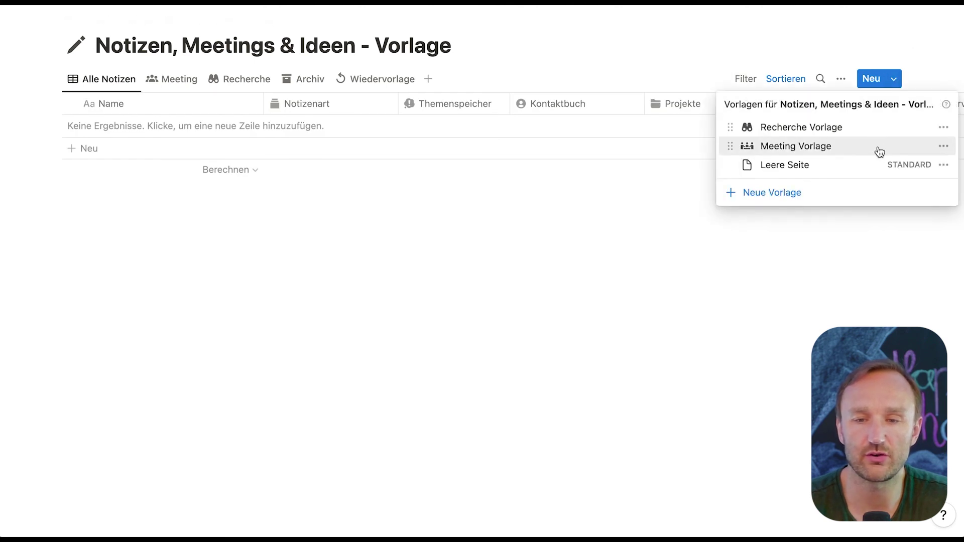
{"action": "left_click", "coordinate": [944, 146]}
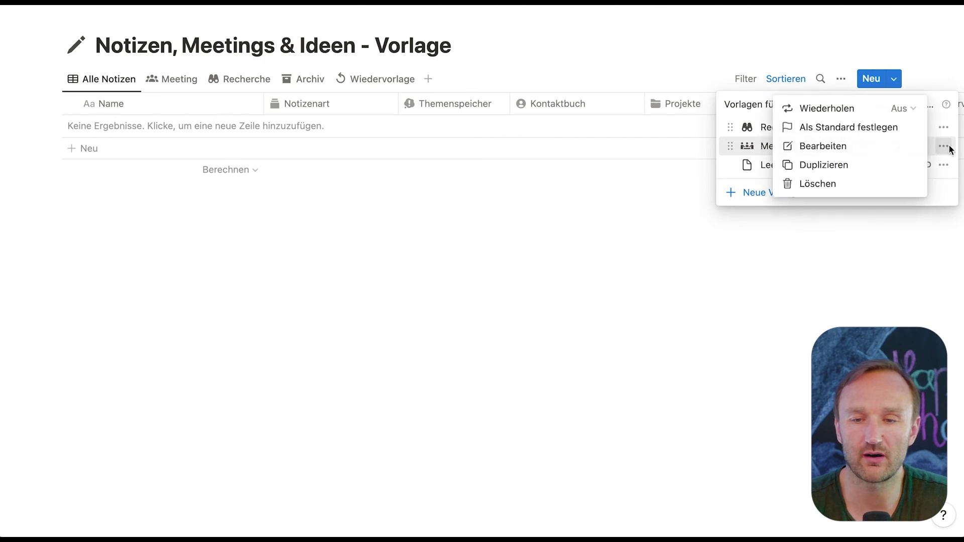
{"action": "left_click", "coordinate": [843, 146]}
{"action": "scroll", "coordinate": [352, 285], "scroll_direction": "down", "scroll_amount": 5}
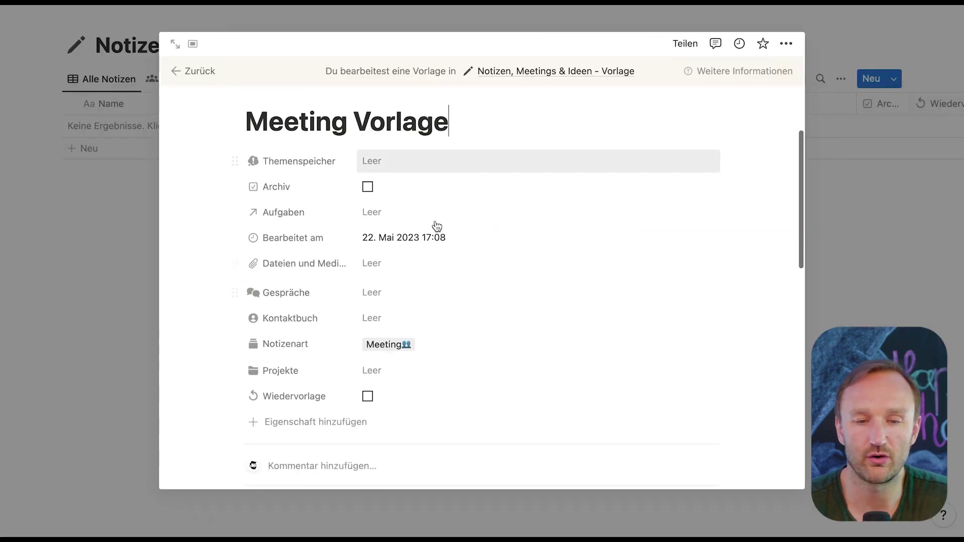
{"action": "scroll", "coordinate": [437, 226], "scroll_direction": "down", "scroll_amount": 8}
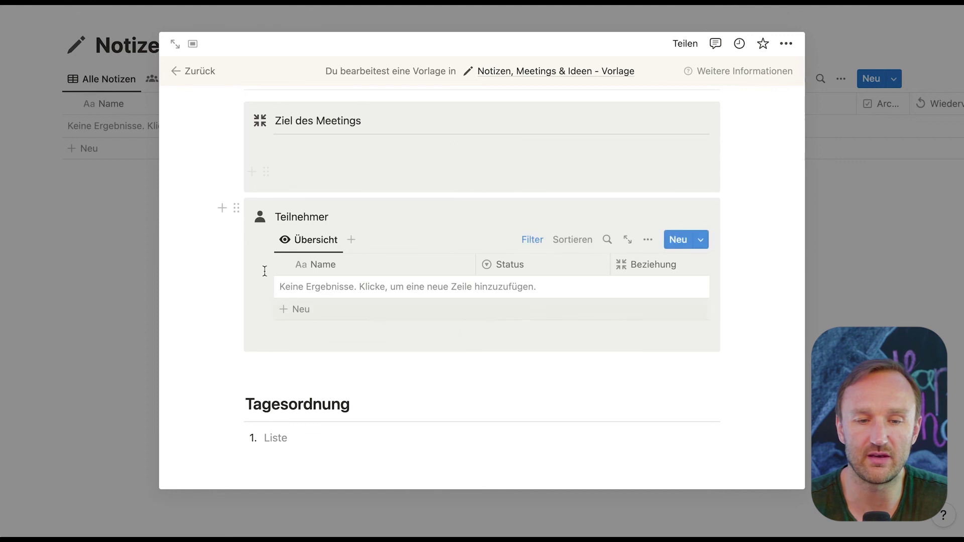
{"action": "scroll", "coordinate": [315, 266], "scroll_direction": "up", "scroll_amount": 5}
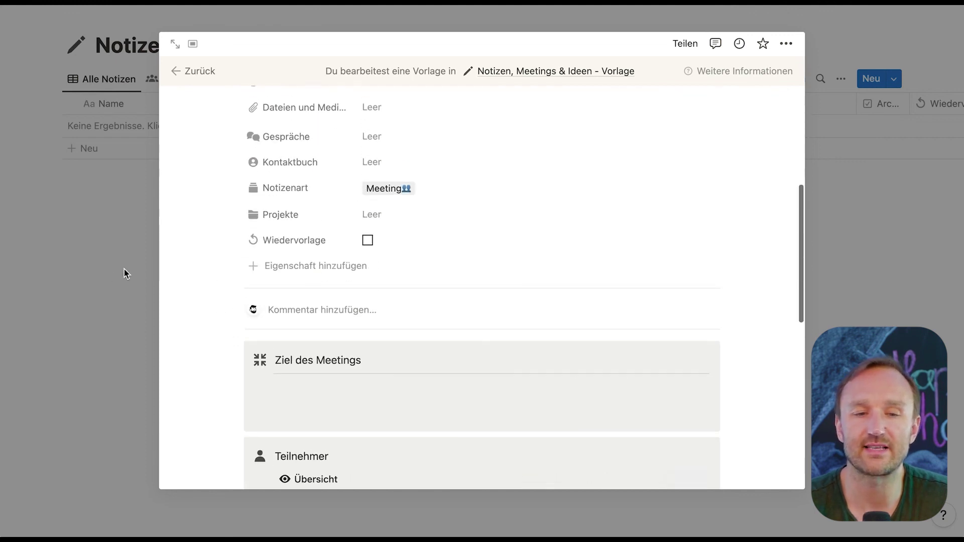
{"action": "left_click", "coordinate": [82, 277]}
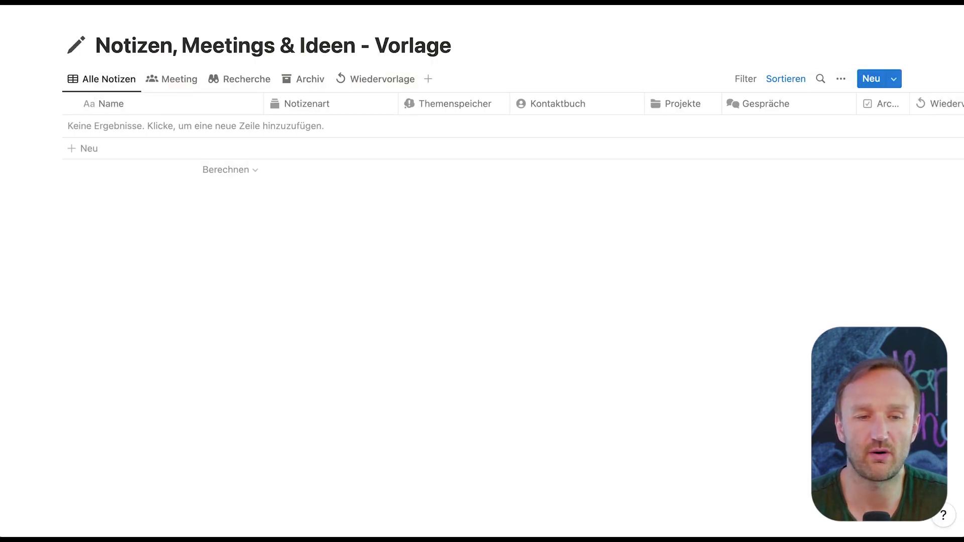
{"action": "left_click", "coordinate": [149, 4]}
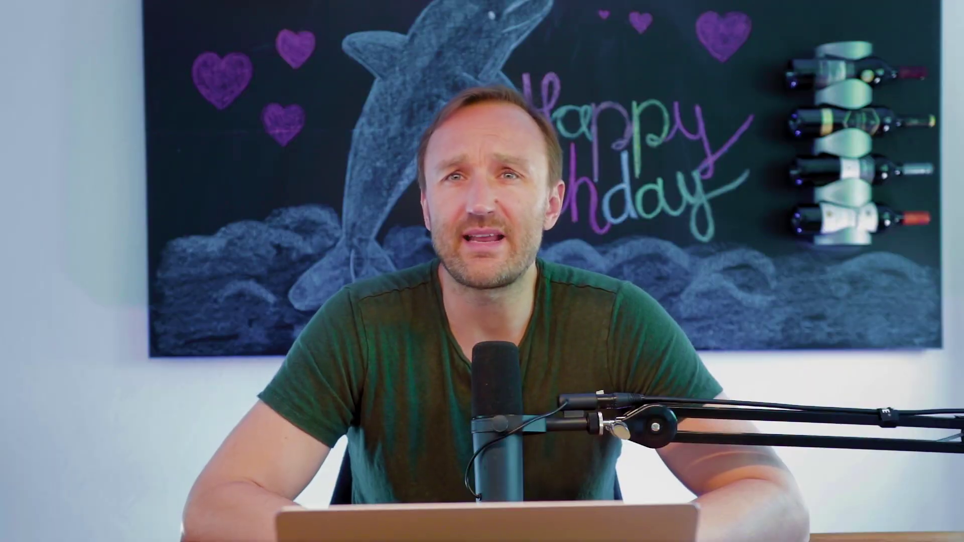